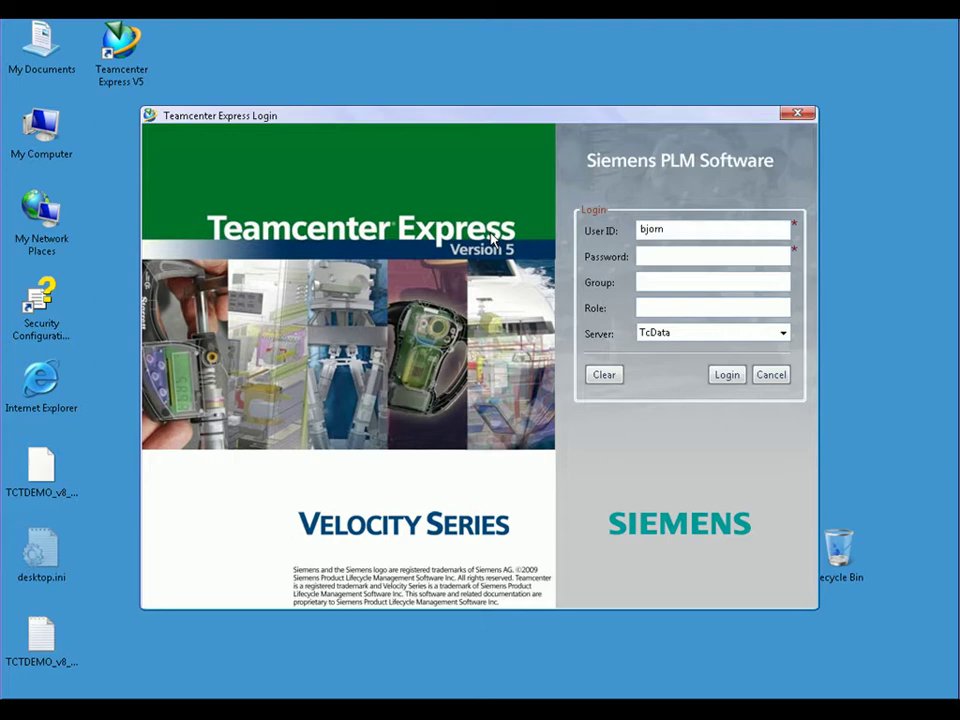
- Log in to Teamcenter Express with the account password
{"action": "left_click", "coordinate": [655, 256]}
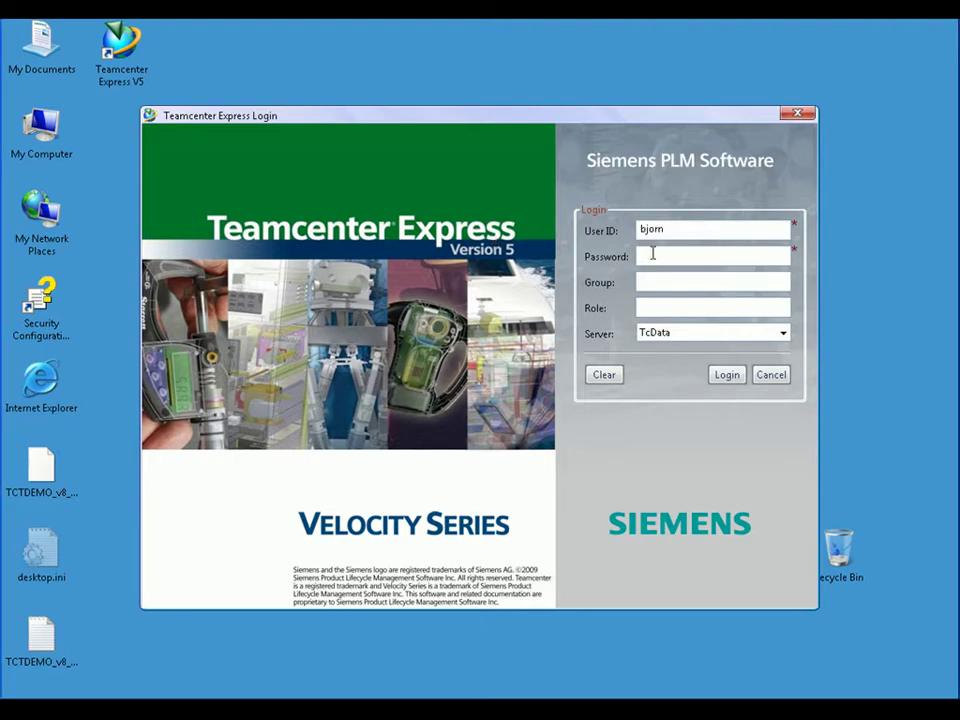
{"action": "type", "text": "***"}
{"action": "left_click", "coordinate": [726, 374]}
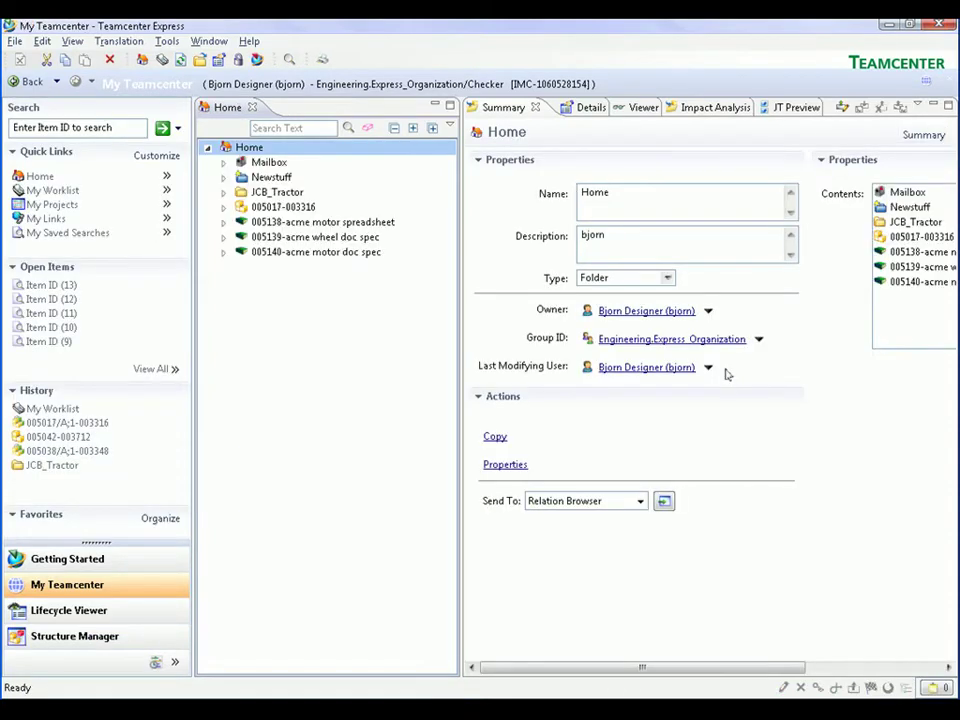
- Run an Item query search for Item ID 005142
{"action": "left_click", "coordinate": [290, 59]}
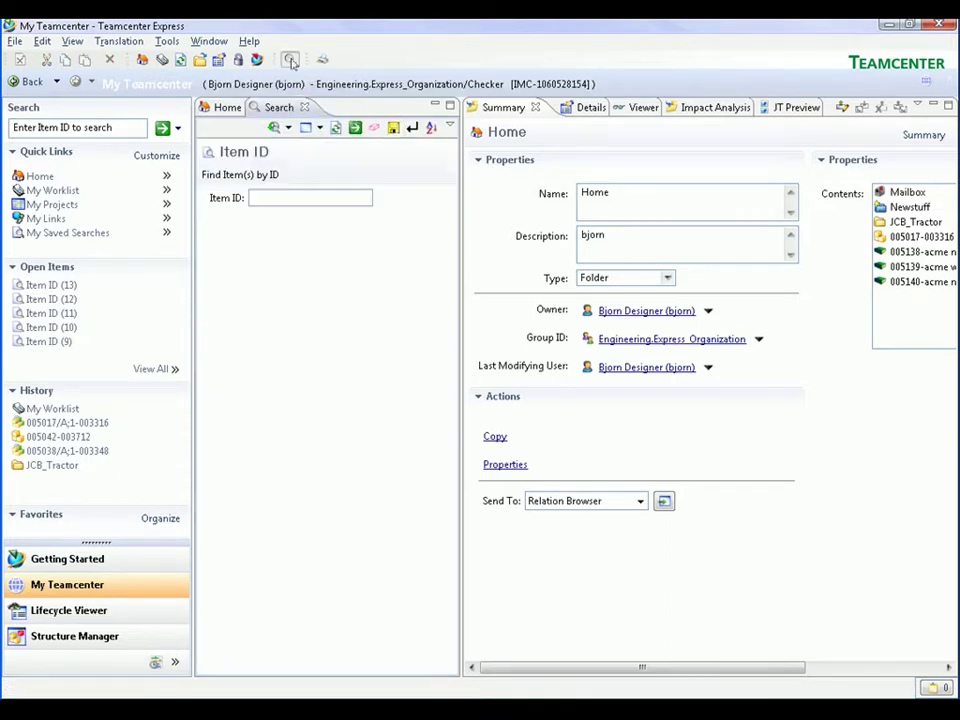
{"action": "left_click", "coordinate": [319, 127]}
{"action": "left_click", "coordinate": [322, 164]}
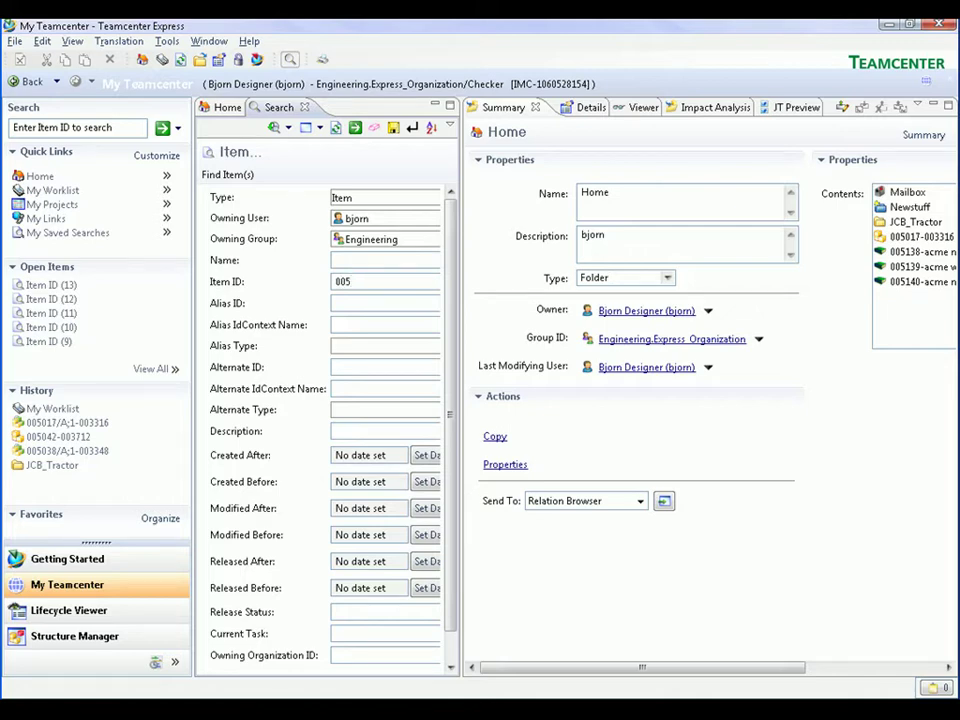
{"action": "key", "text": "Return"}
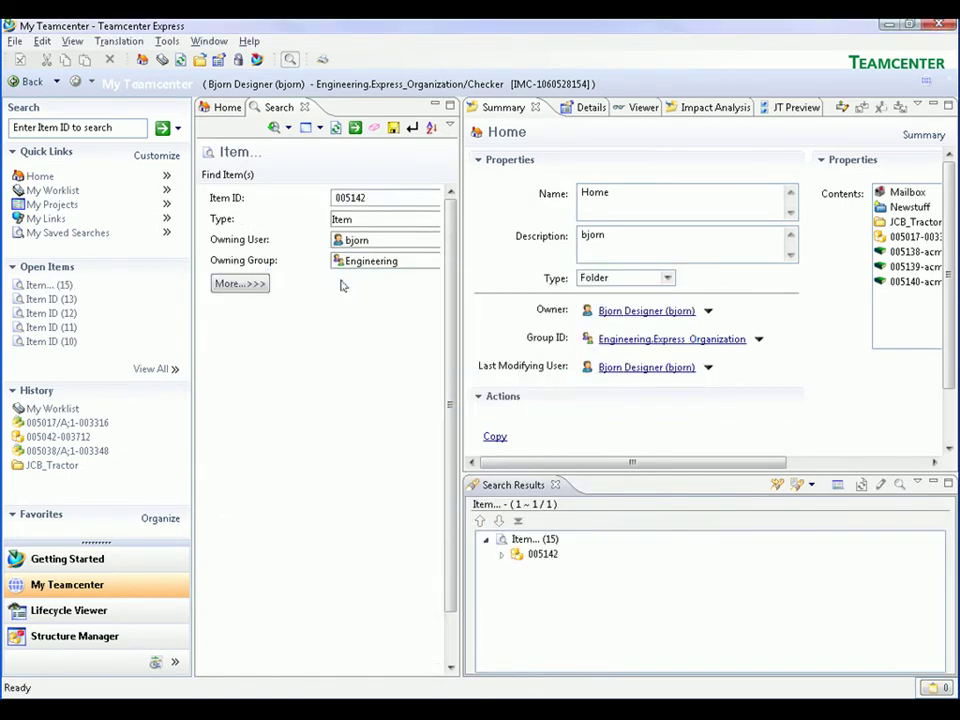
- Preview item 005142 from Search Results, drag it into the Home folder, and select it
{"action": "left_click", "coordinate": [542, 554]}
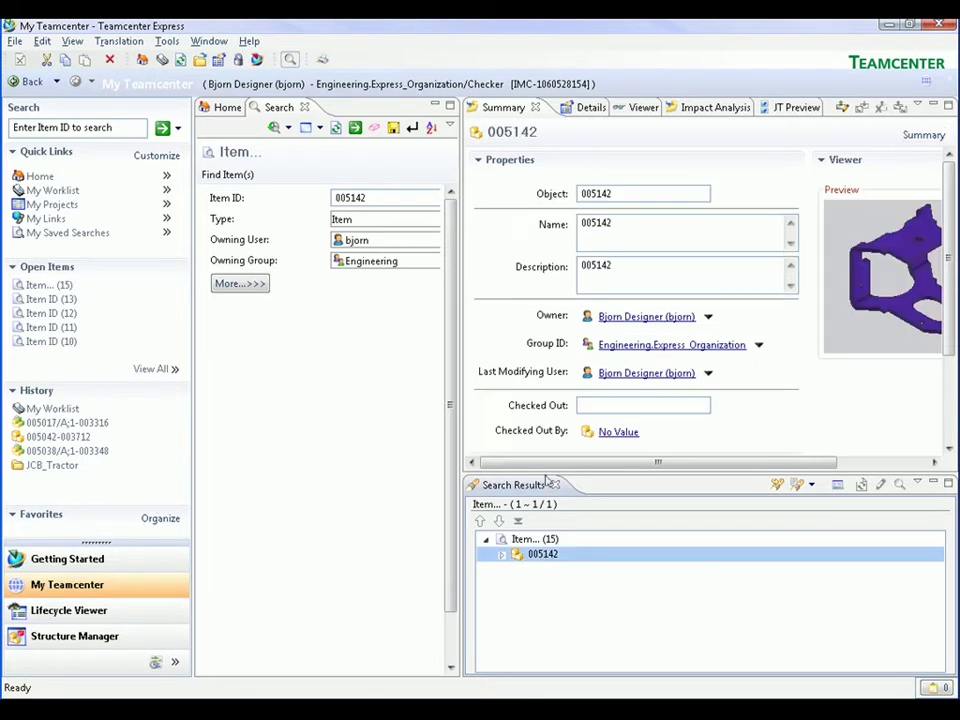
{"action": "left_click_drag", "start_coordinate": [549, 463], "coordinate": [713, 497]}
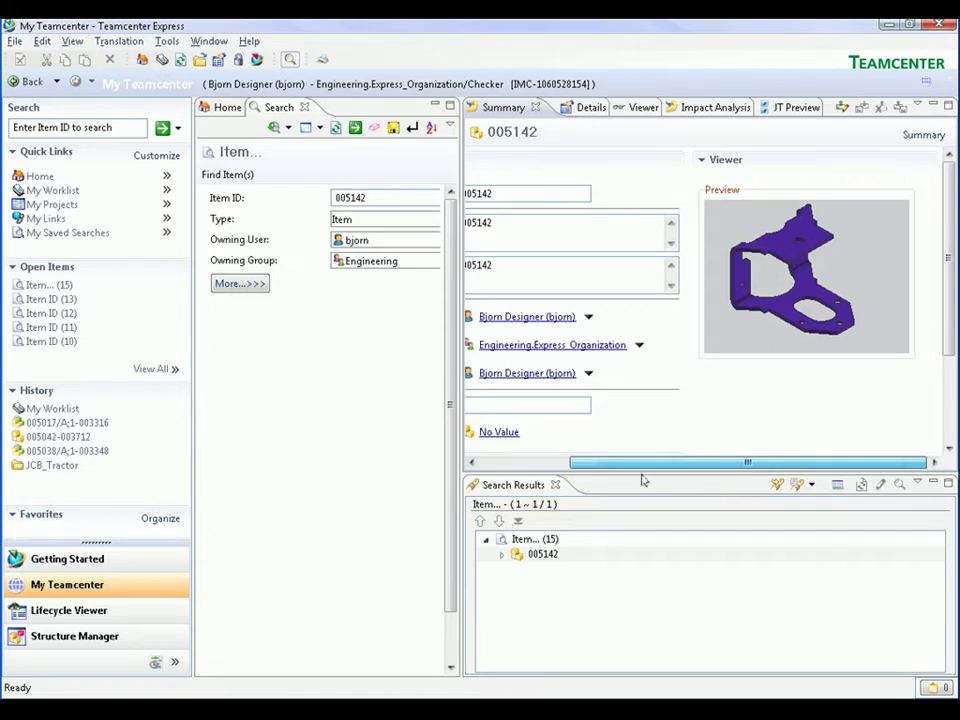
{"action": "left_click", "coordinate": [545, 463]}
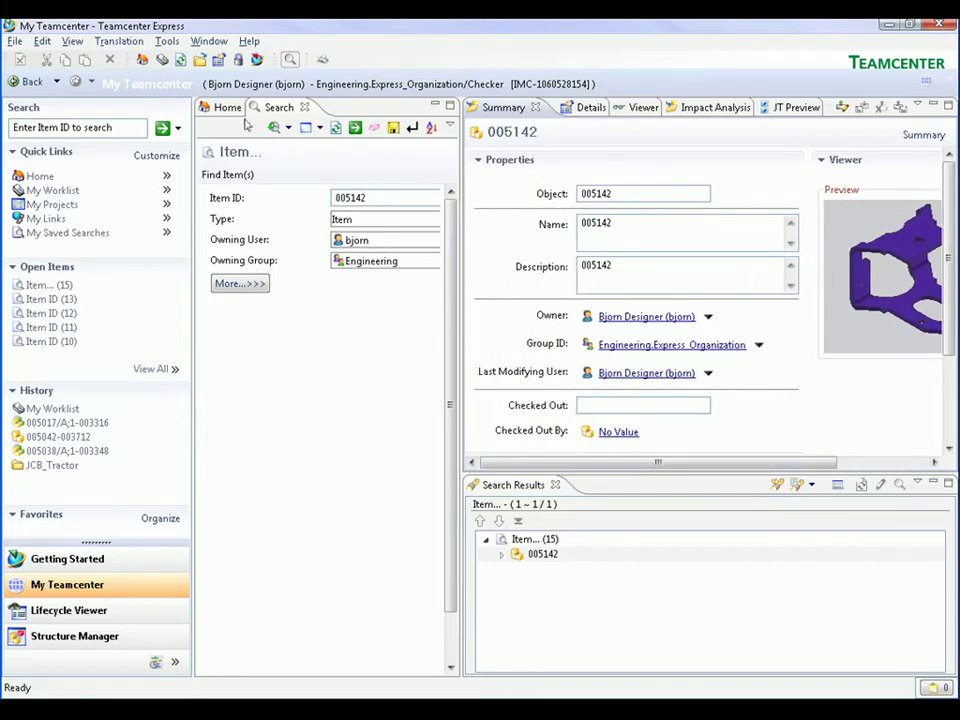
{"action": "left_click", "coordinate": [222, 108]}
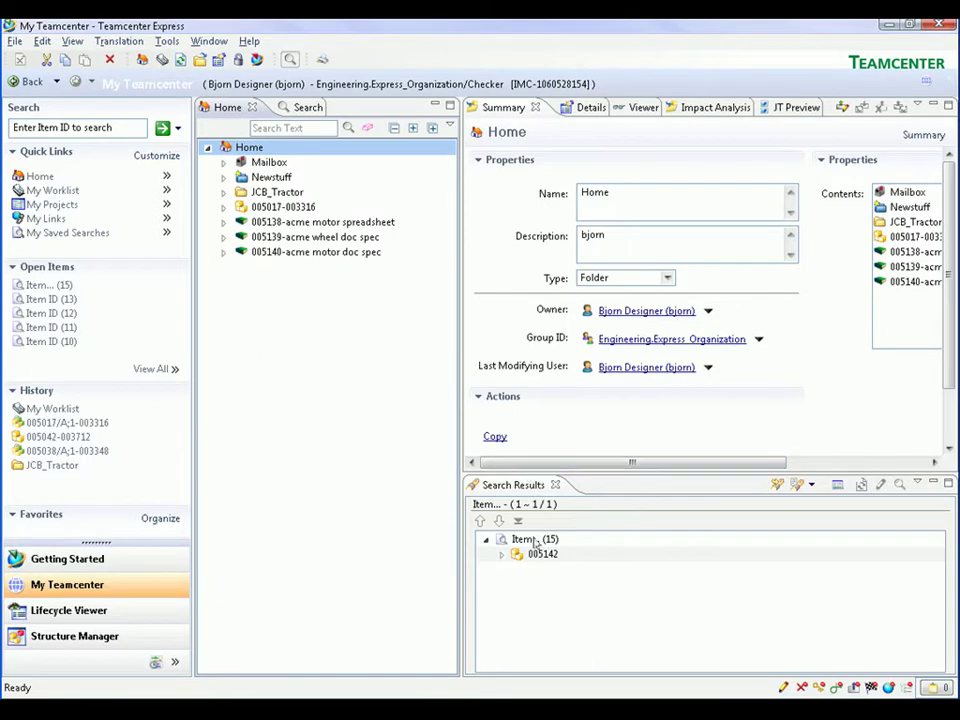
{"action": "left_click_drag", "start_coordinate": [535, 554], "coordinate": [251, 148]}
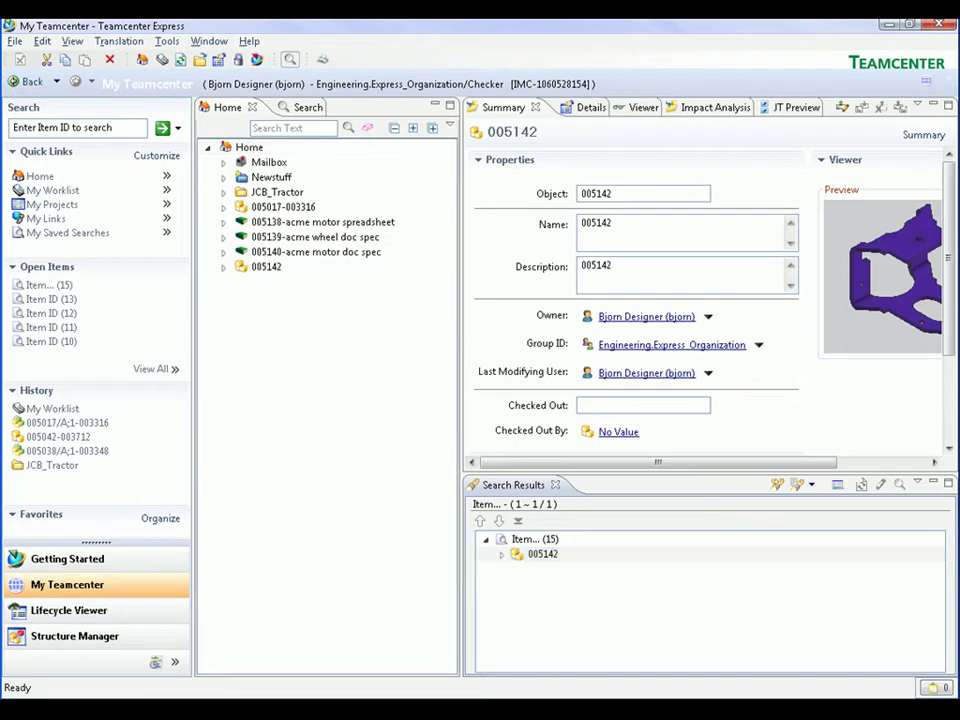
{"action": "left_click", "coordinate": [229, 268]}
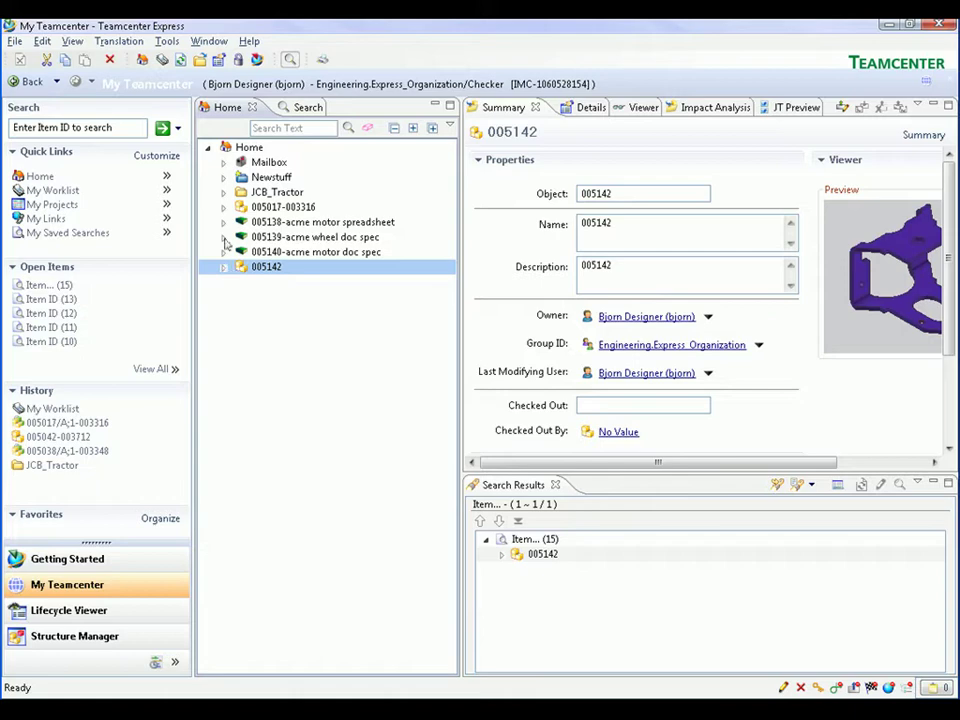
- Hide the navigation pane, rotate item 005142 in the Viewer tab, then return to Summary
{"action": "left_click", "coordinate": [209, 41]}
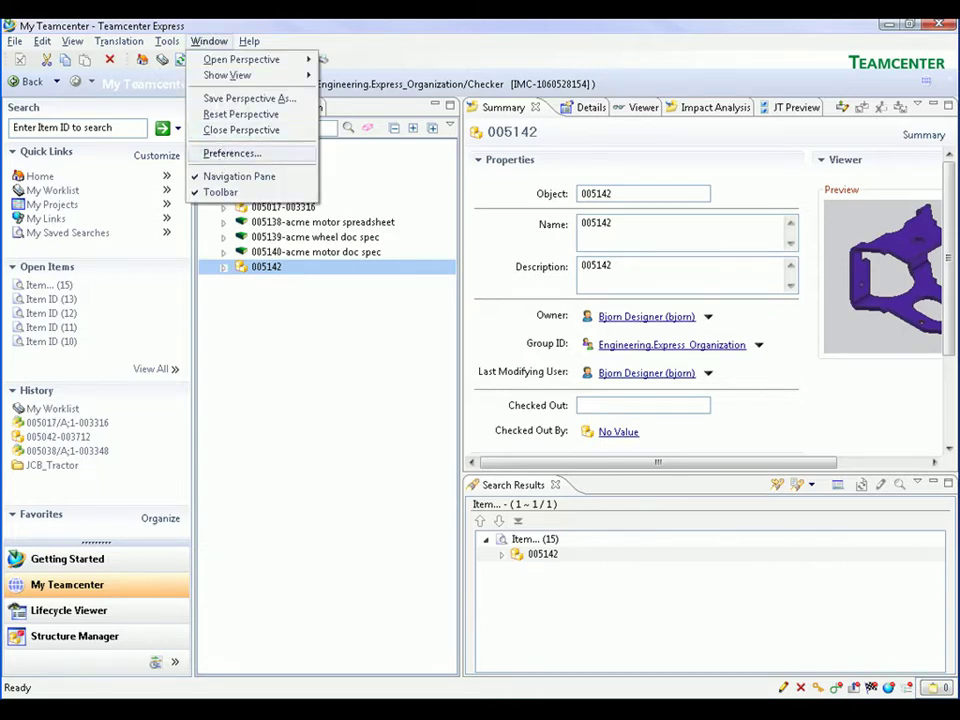
{"action": "left_click", "coordinate": [220, 176]}
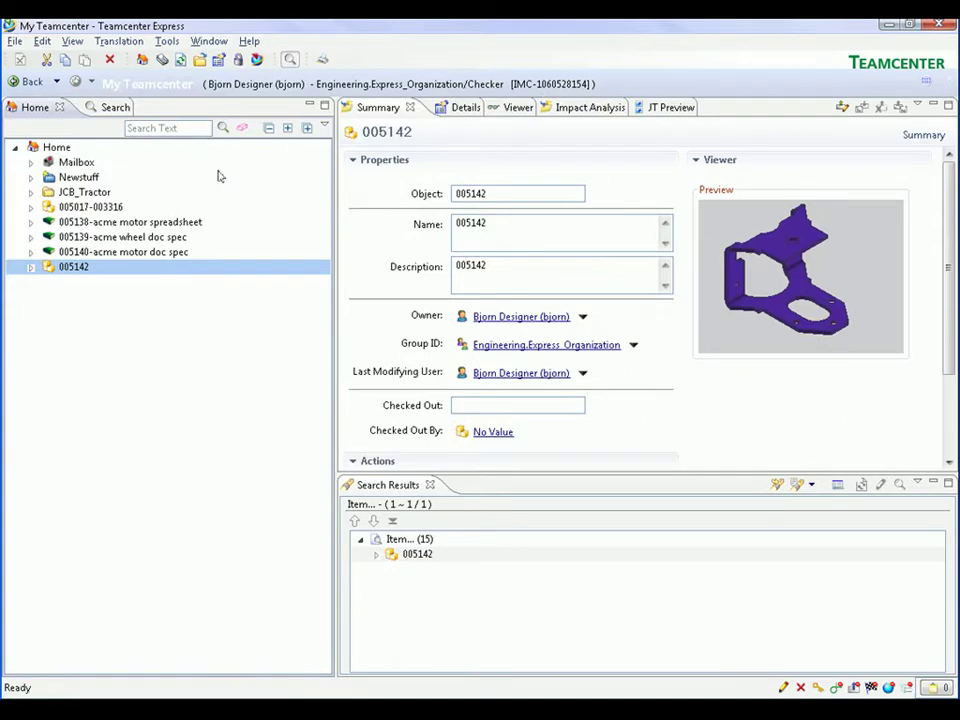
{"action": "left_click", "coordinate": [517, 108]}
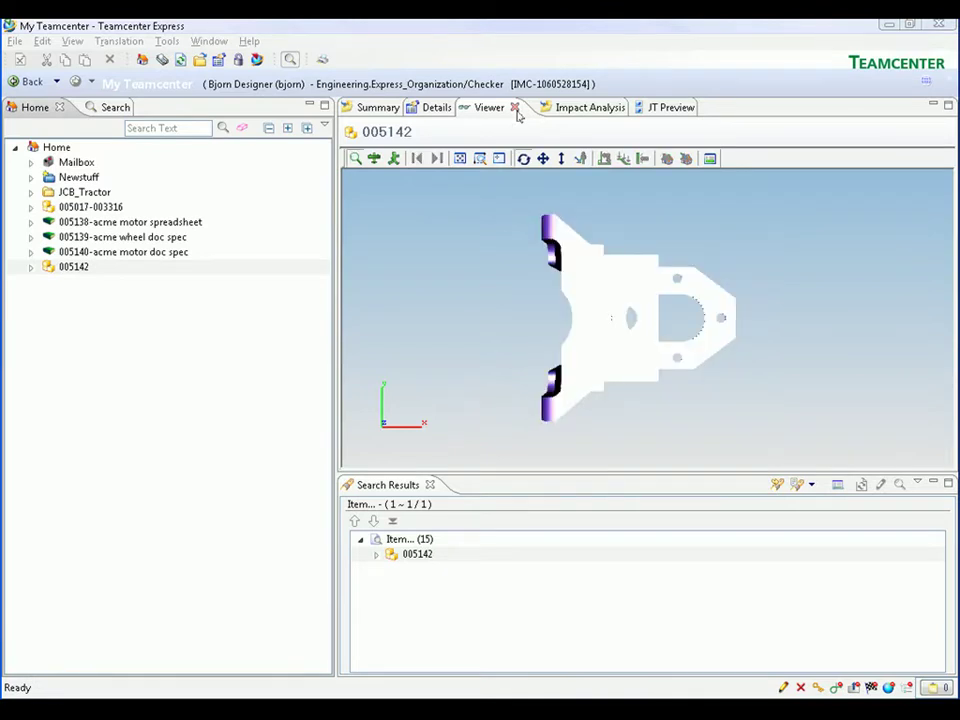
{"action": "left_click_drag", "start_coordinate": [564, 300], "coordinate": [660, 292]}
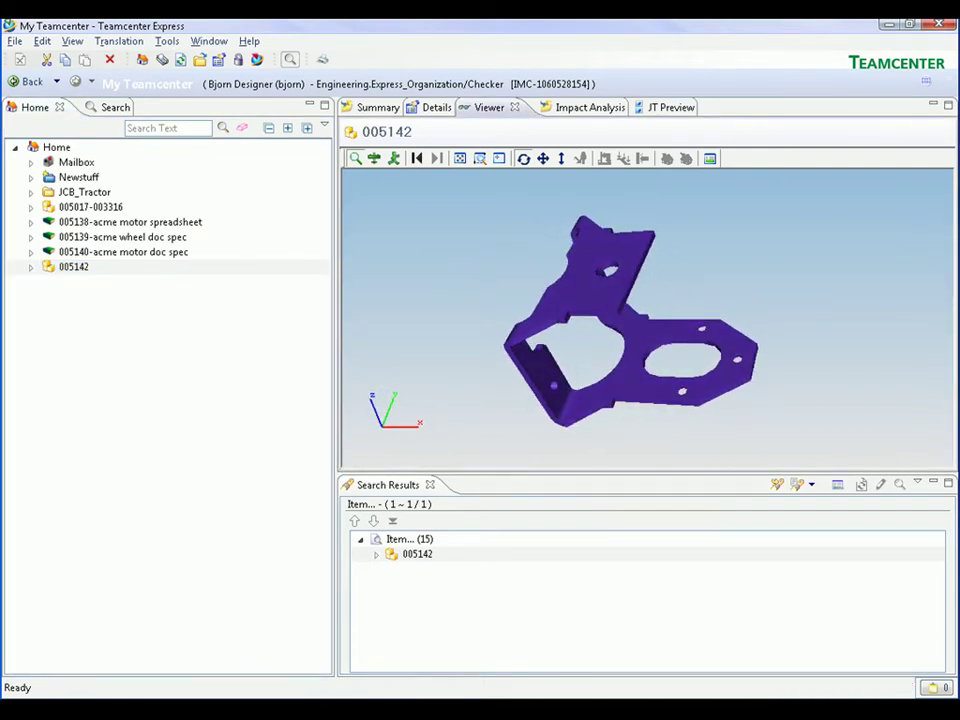
{"action": "left_click", "coordinate": [379, 108]}
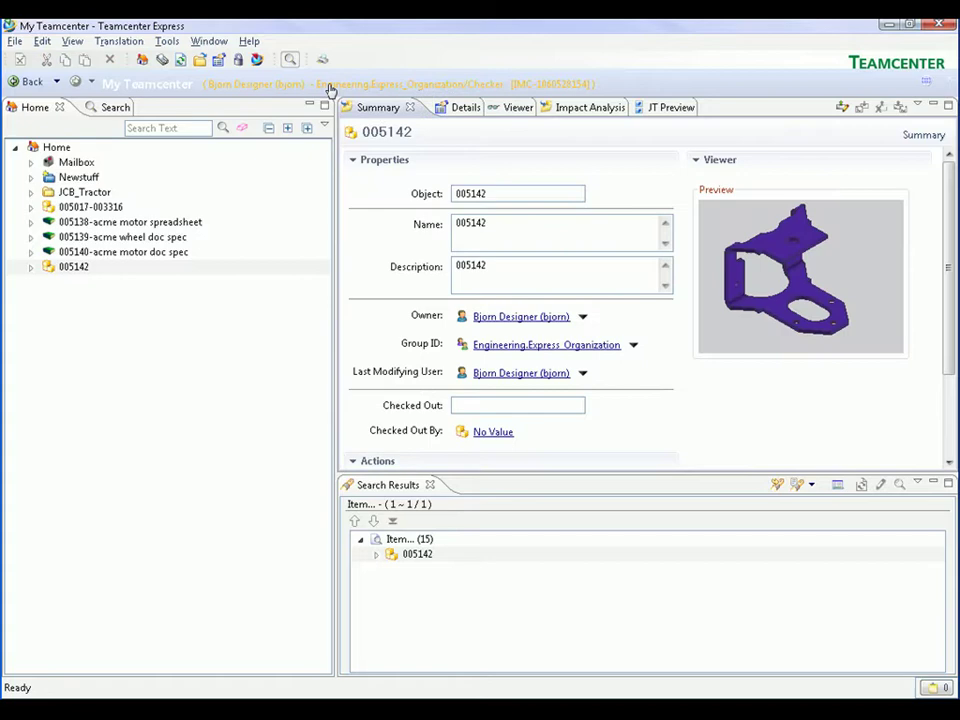
{"action": "left_click", "coordinate": [209, 42]}
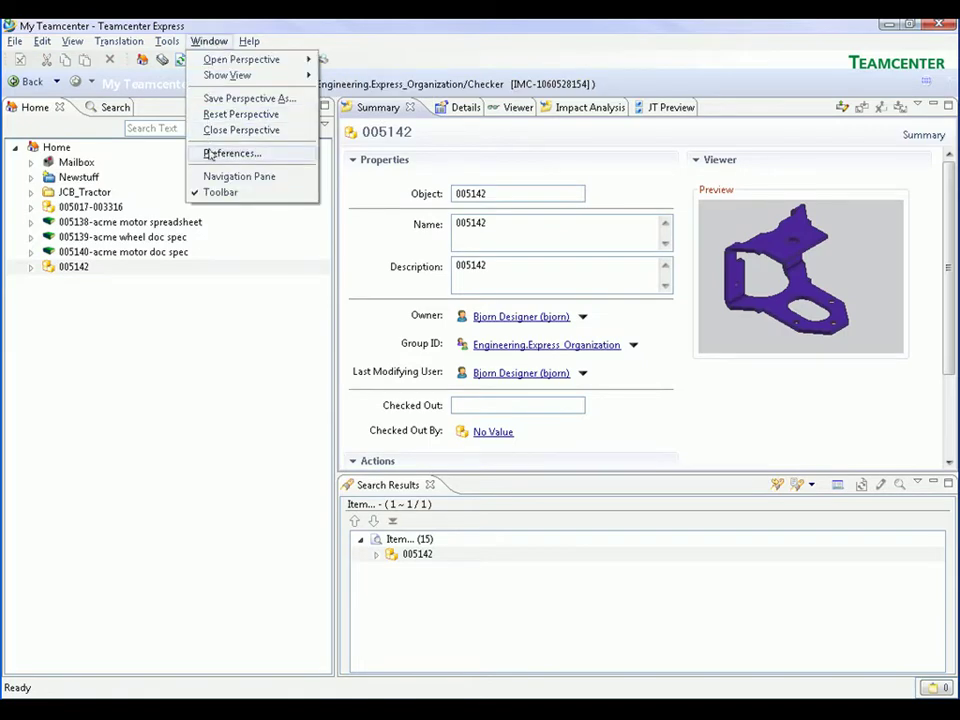
{"action": "left_click", "coordinate": [212, 177]}
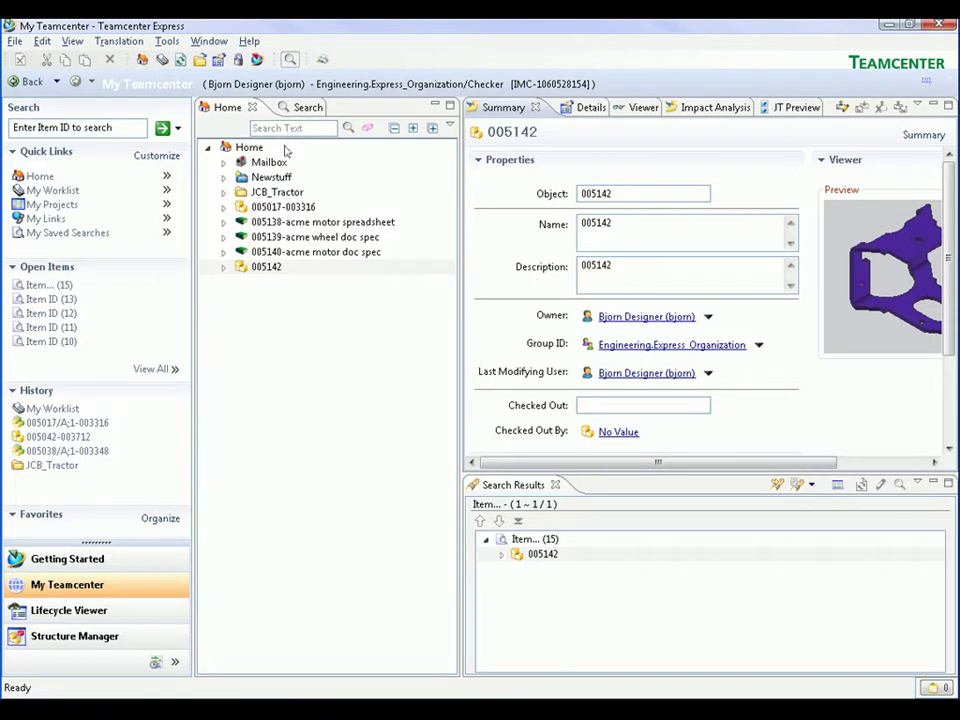
{"action": "left_click", "coordinate": [265, 206]}
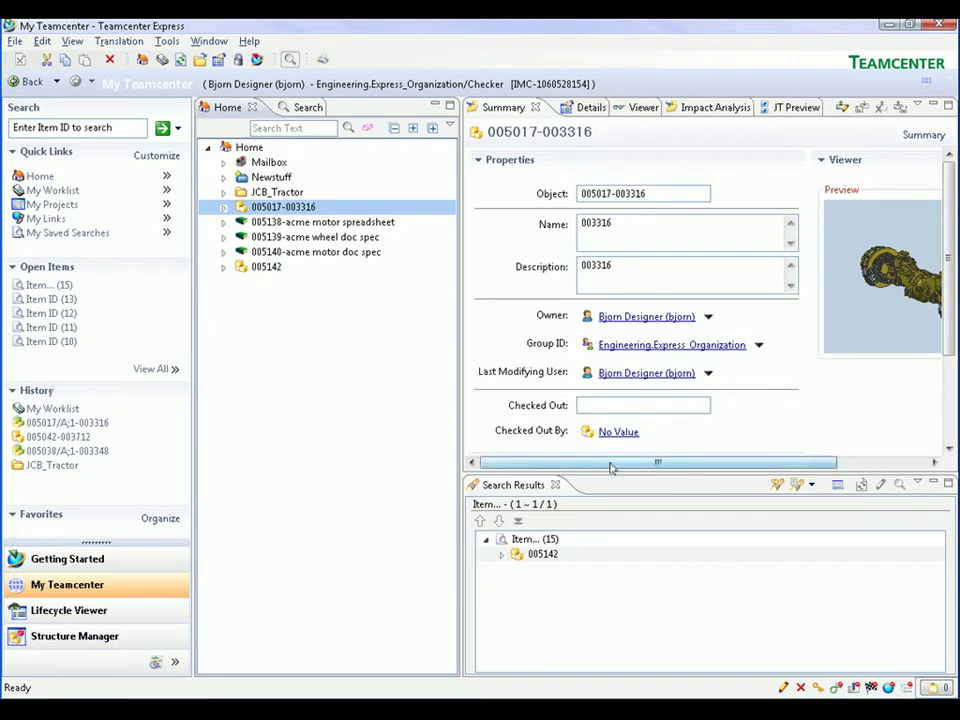
{"action": "left_click", "coordinate": [861, 467]}
{"action": "left_click_drag", "start_coordinate": [861, 467], "coordinate": [756, 455]}
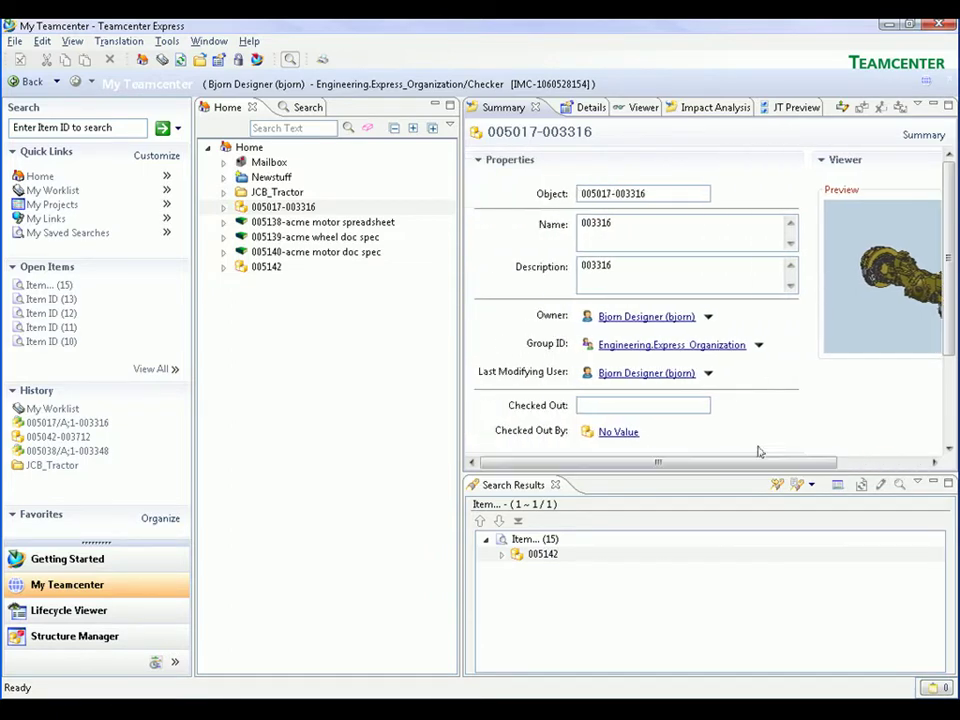
{"action": "left_click", "coordinate": [229, 207]}
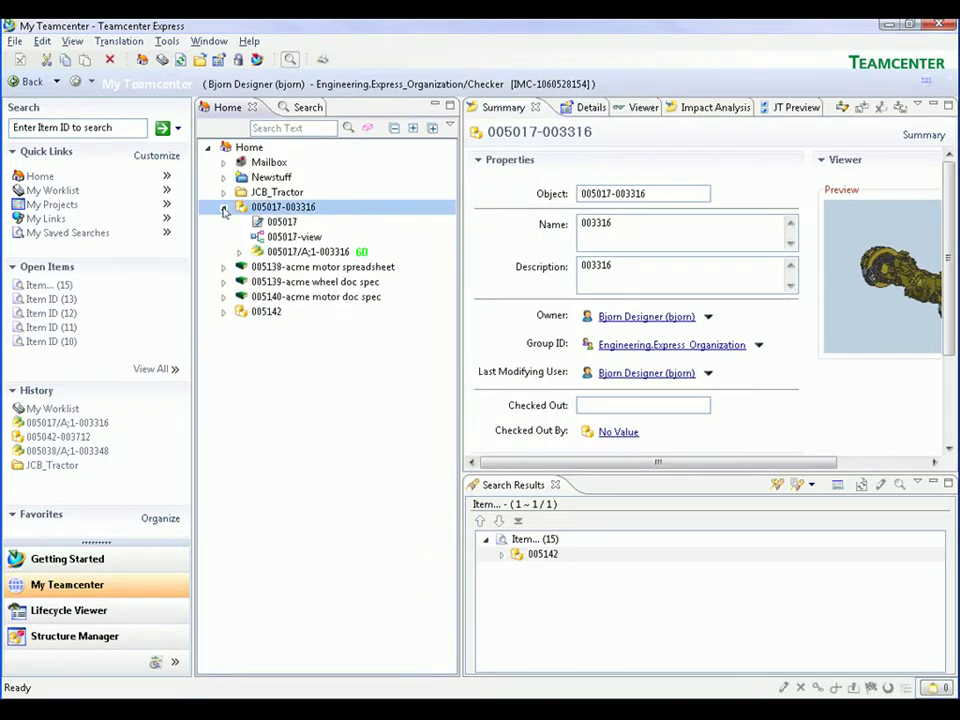
{"action": "left_click", "coordinate": [239, 252]}
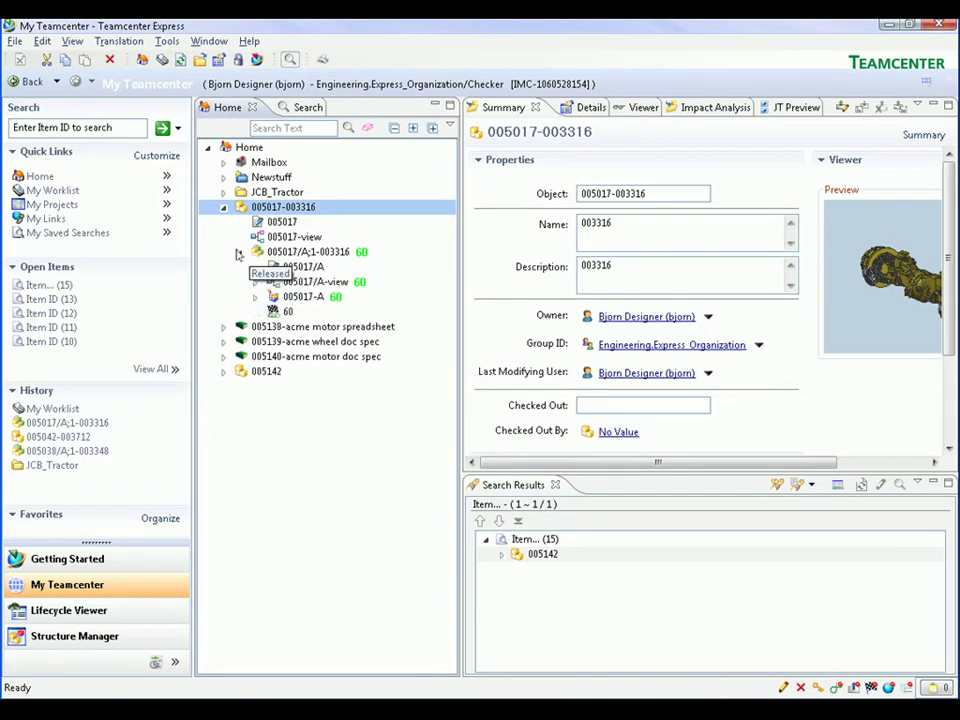
{"action": "left_click", "coordinate": [313, 283]}
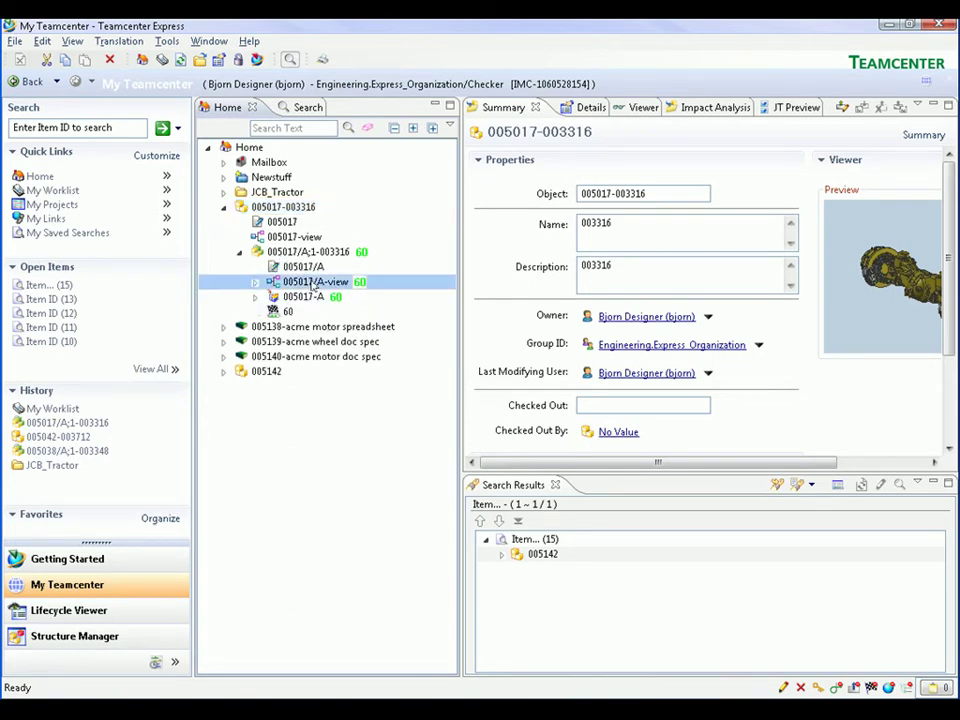
- Send the 005017/A-view BOM view to Structure Manager
{"action": "right_click", "coordinate": [313, 283]}
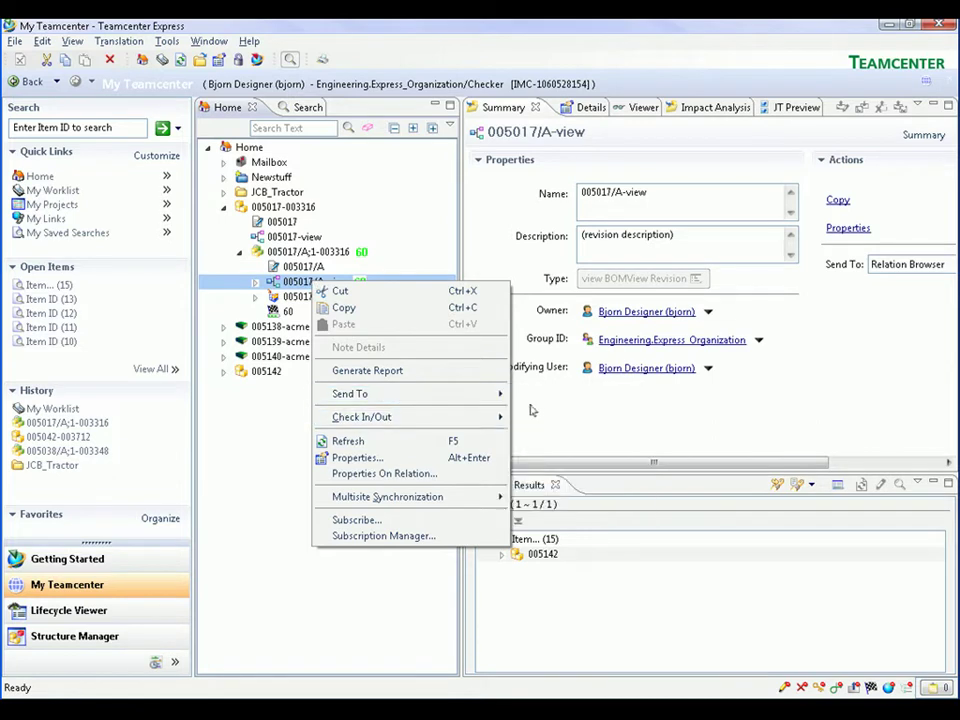
{"action": "mouse_move", "coordinate": [490, 398]}
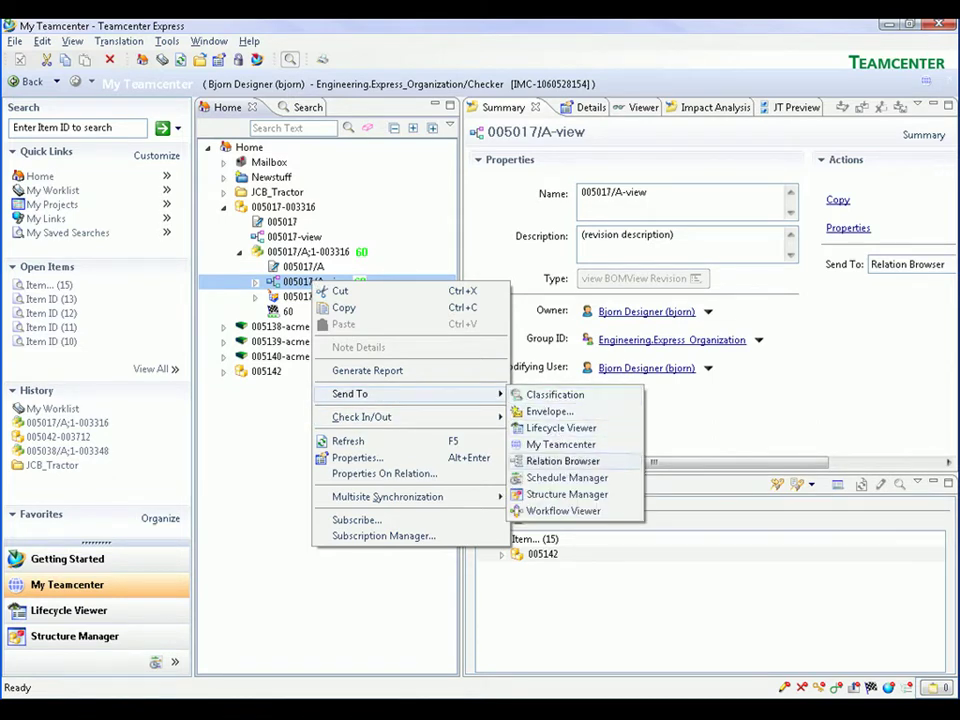
{"action": "left_click", "coordinate": [568, 494]}
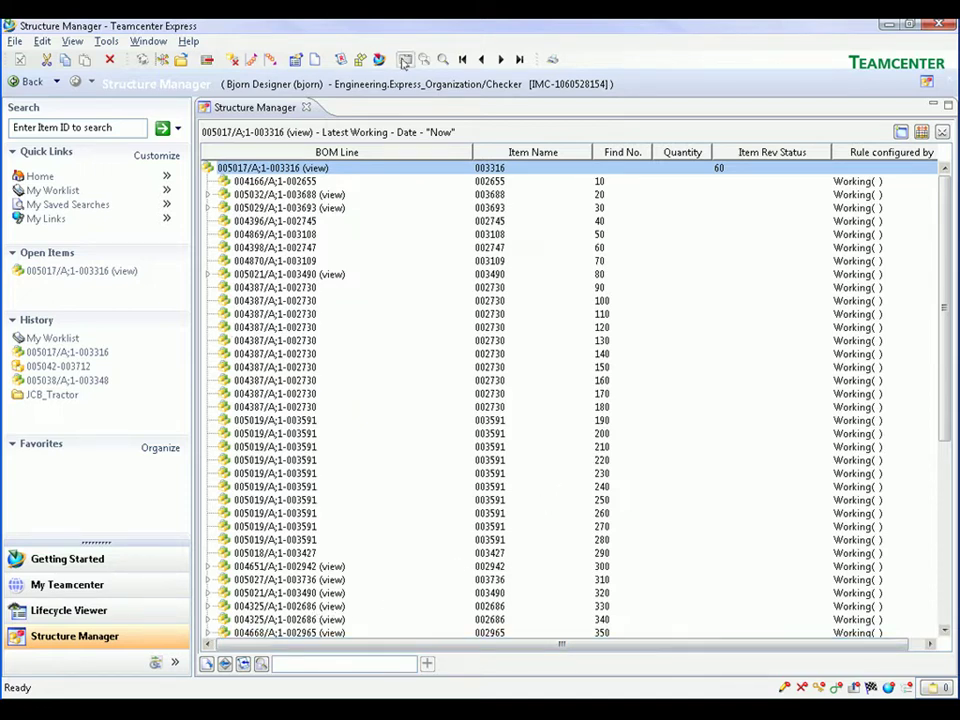
- Open a 3-D viewer beside the BOM and load the whole axle structure
{"action": "left_click", "coordinate": [405, 61]}
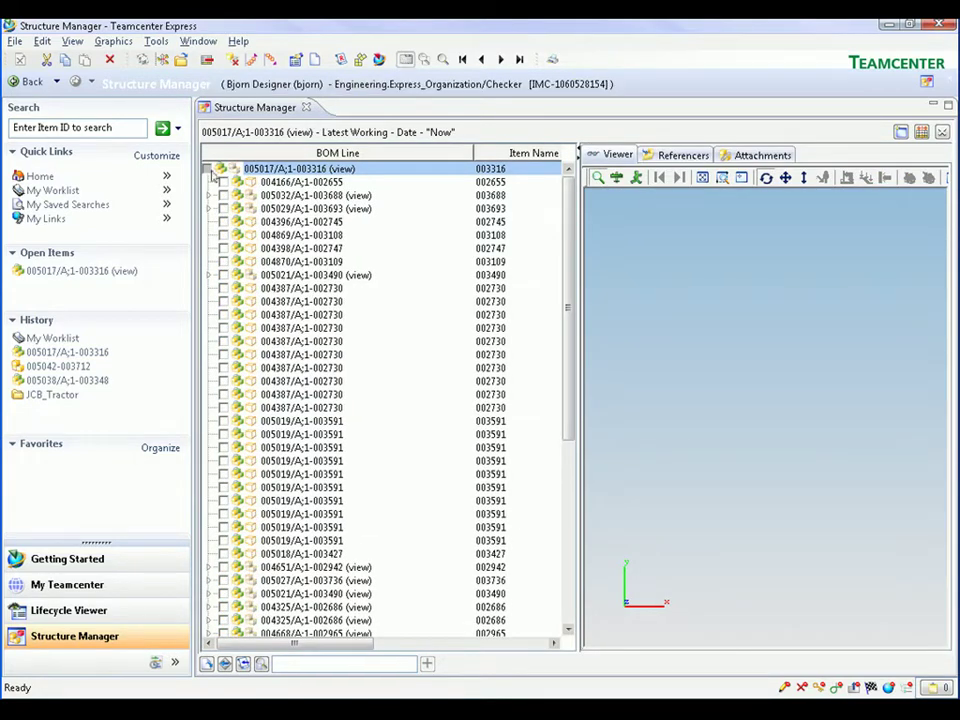
{"action": "left_click", "coordinate": [207, 171]}
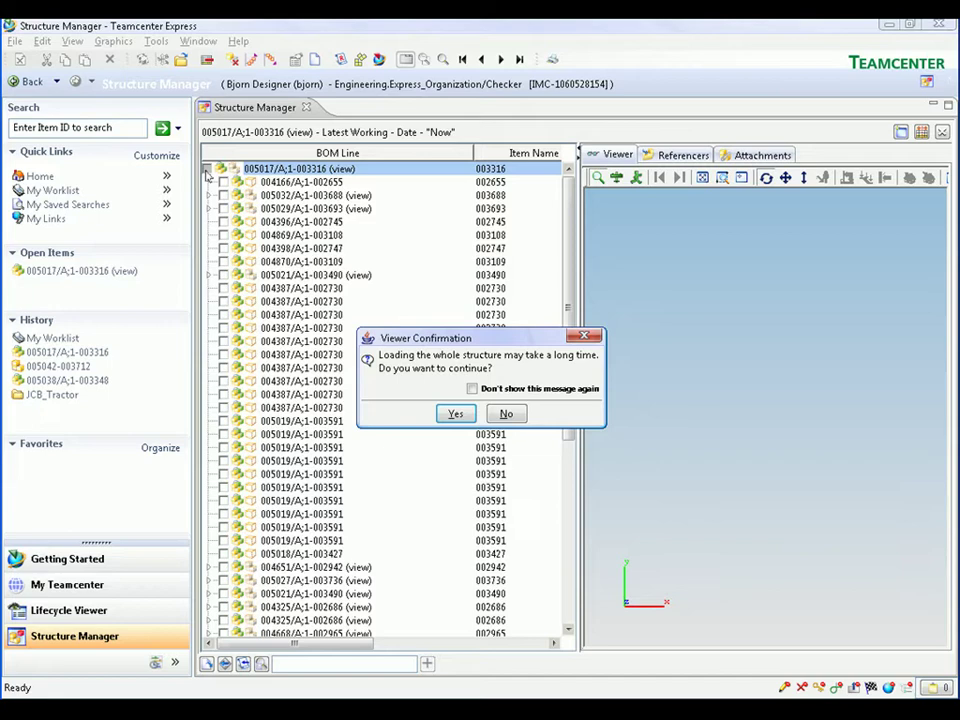
{"action": "left_click", "coordinate": [455, 414]}
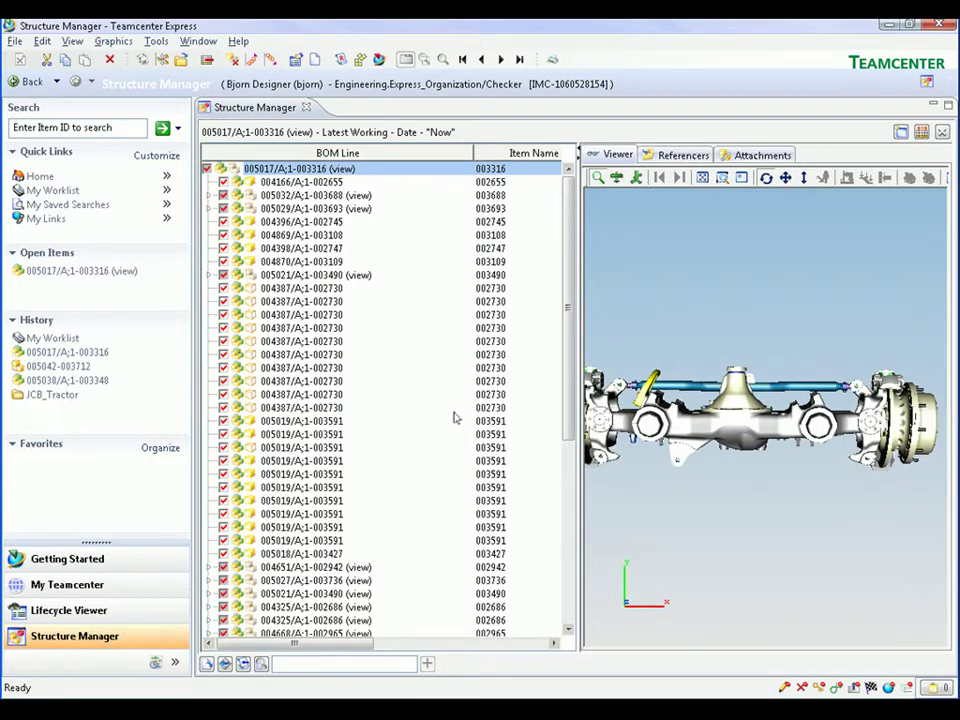
- Orbit and area-zoom the axle, fit it back, then close the viewer to widen the BOM
{"action": "left_click", "coordinate": [702, 177]}
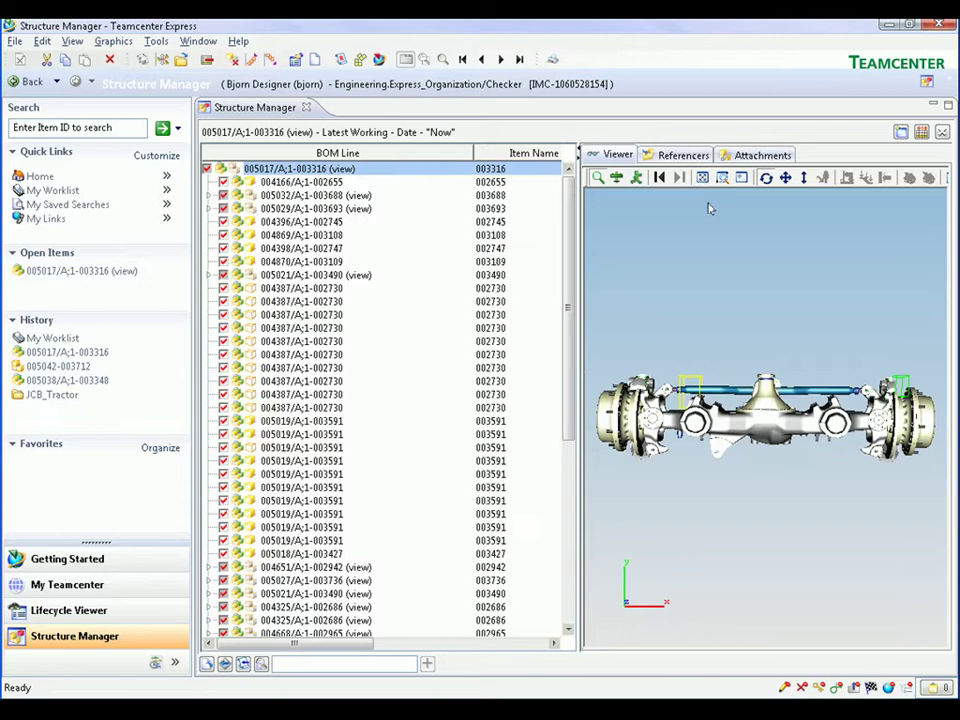
{"action": "left_click_drag", "start_coordinate": [758, 331], "coordinate": [861, 452]}
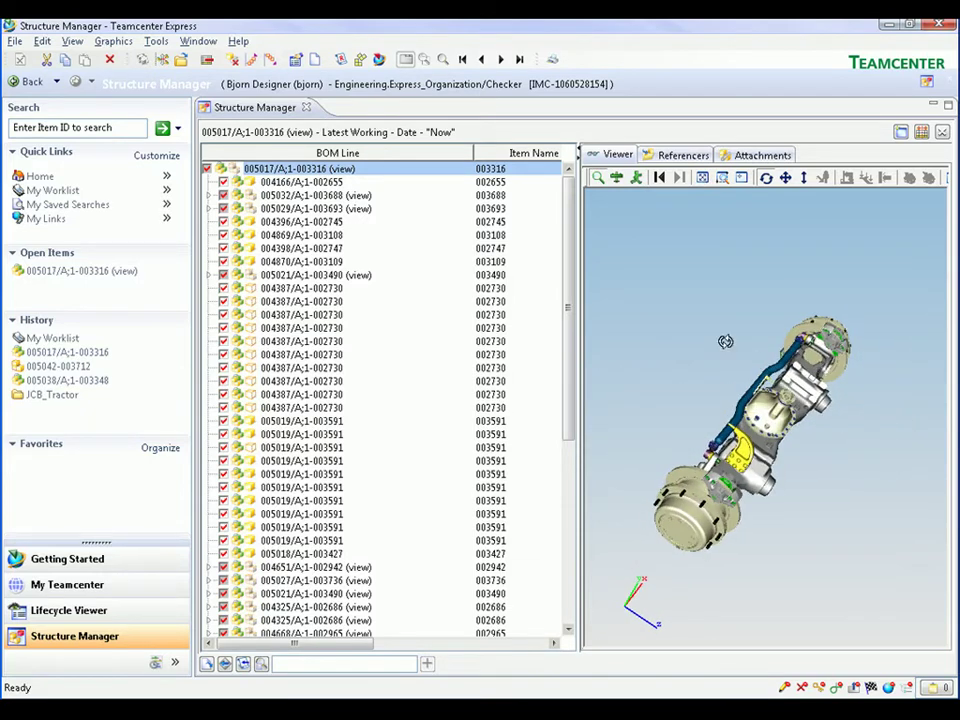
{"action": "left_click_drag", "start_coordinate": [725, 341], "coordinate": [696, 279]}
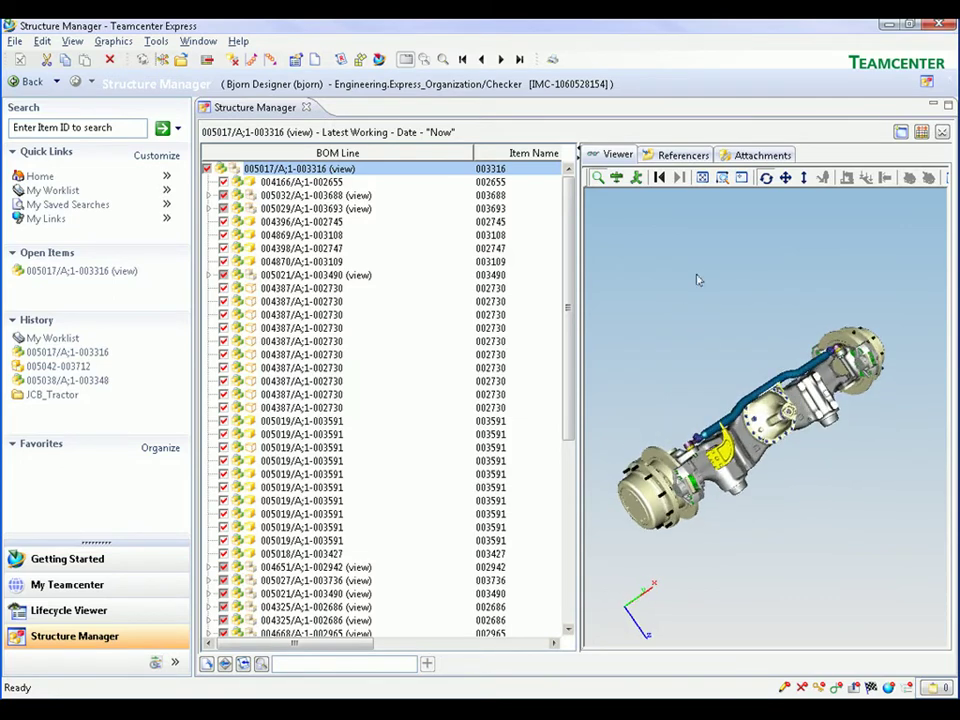
{"action": "left_click", "coordinate": [720, 180]}
{"action": "left_click_drag", "start_coordinate": [707, 353], "coordinate": [821, 482]}
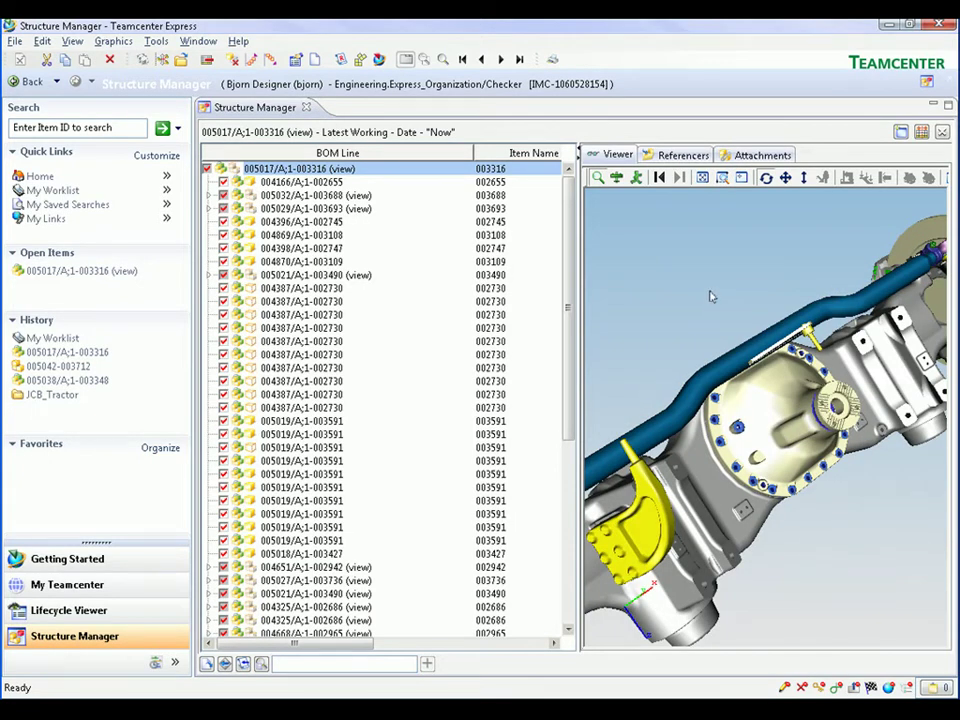
{"action": "middle_click_drag", "start_coordinate": [711, 296], "coordinate": [750, 314]}
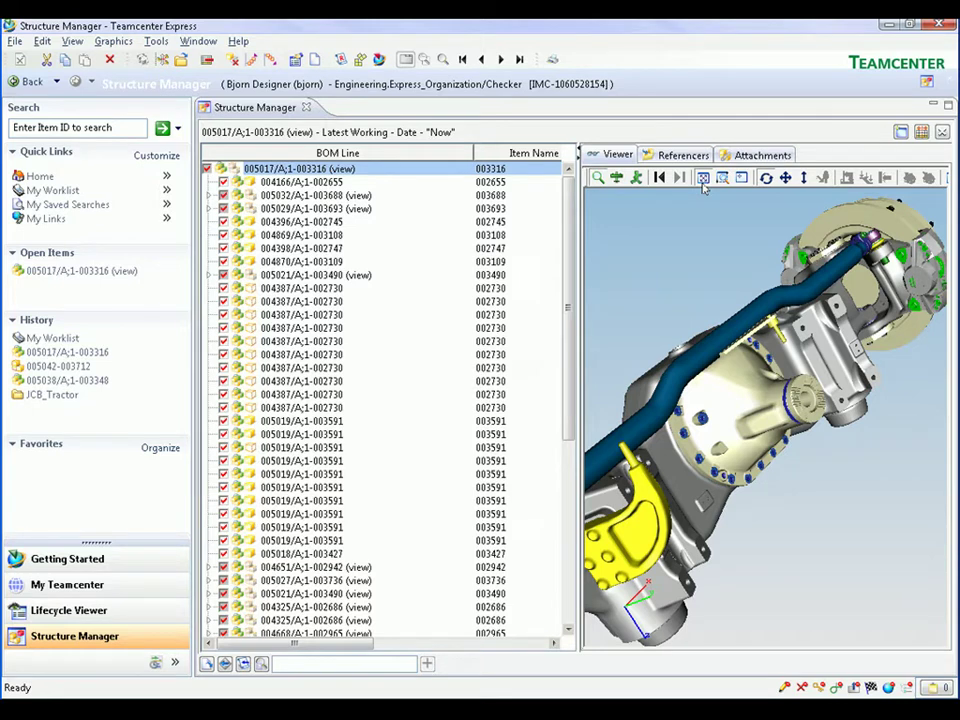
{"action": "left_click", "coordinate": [703, 180]}
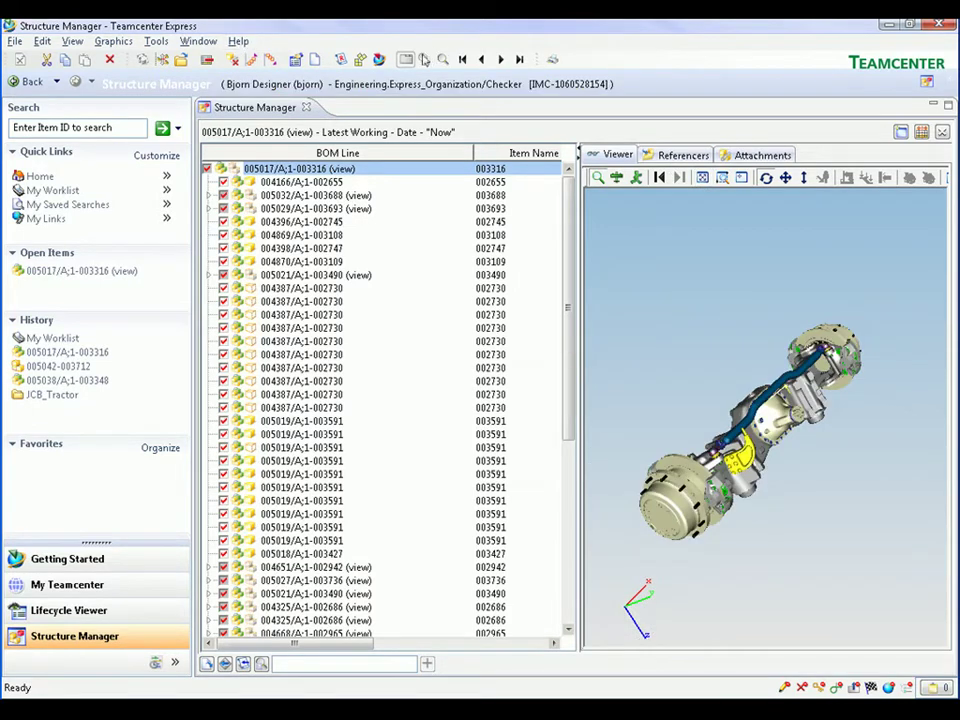
{"action": "left_click", "coordinate": [405, 59]}
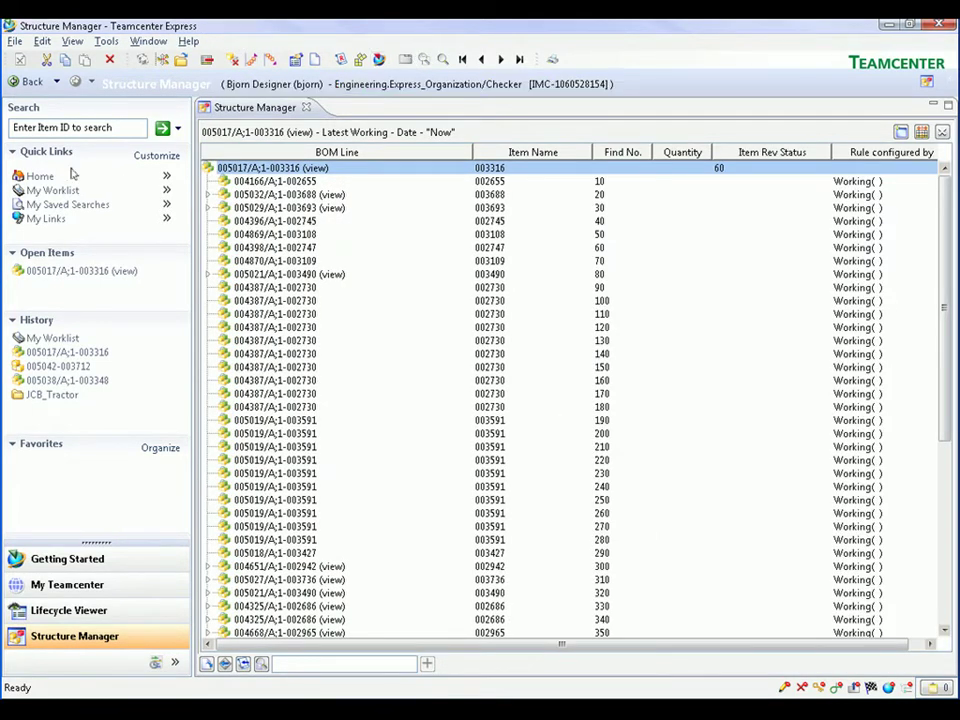
{"action": "left_click", "coordinate": [41, 176]}
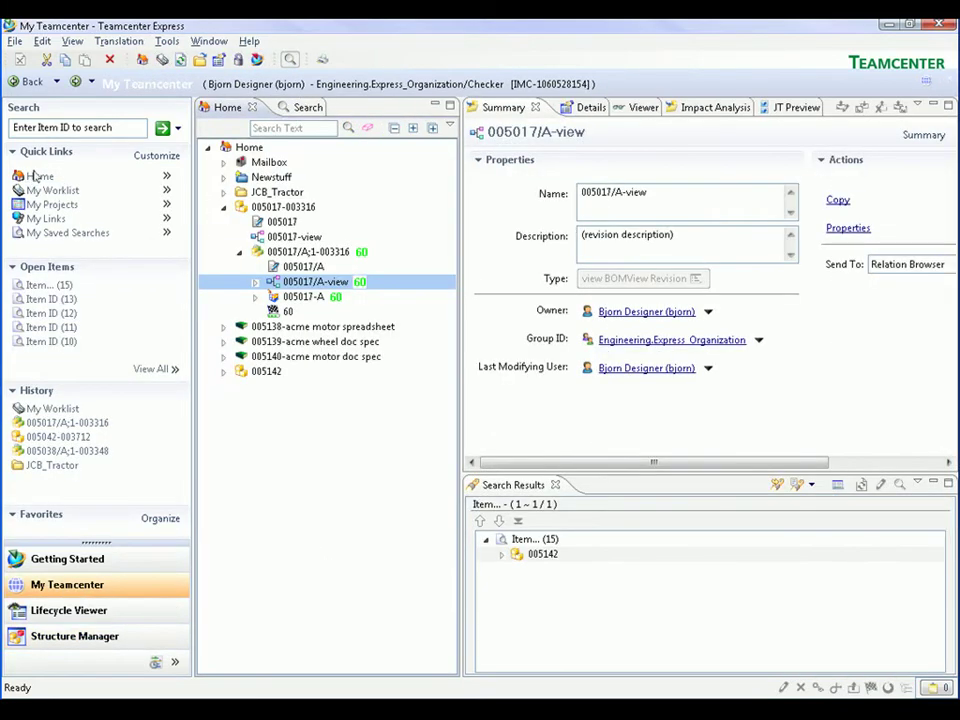
{"action": "left_click", "coordinate": [223, 207]}
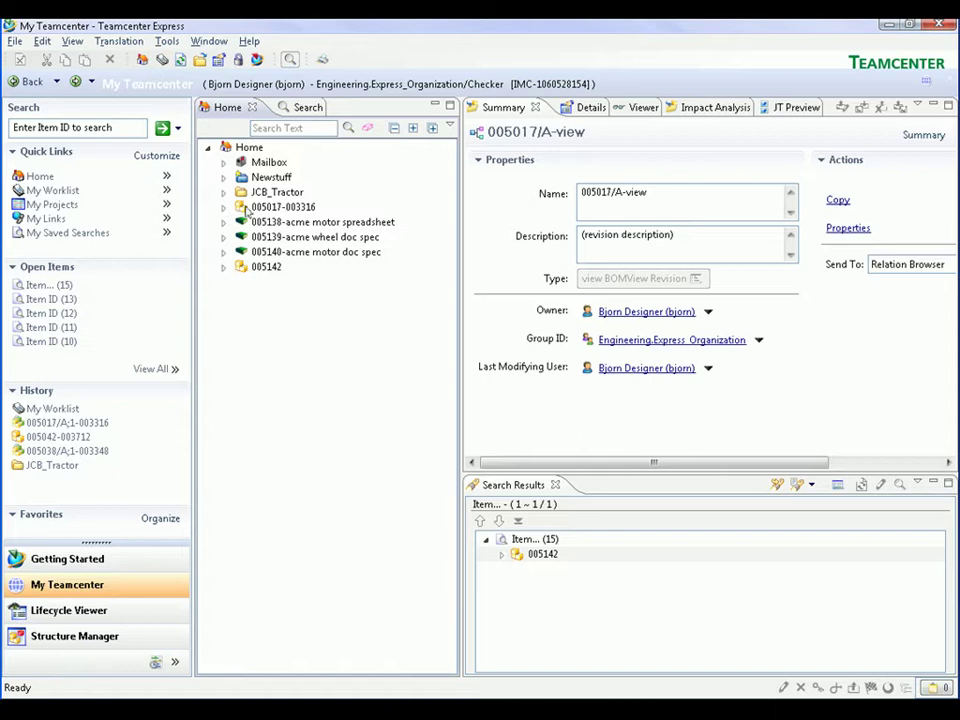
{"action": "left_click", "coordinate": [282, 207]}
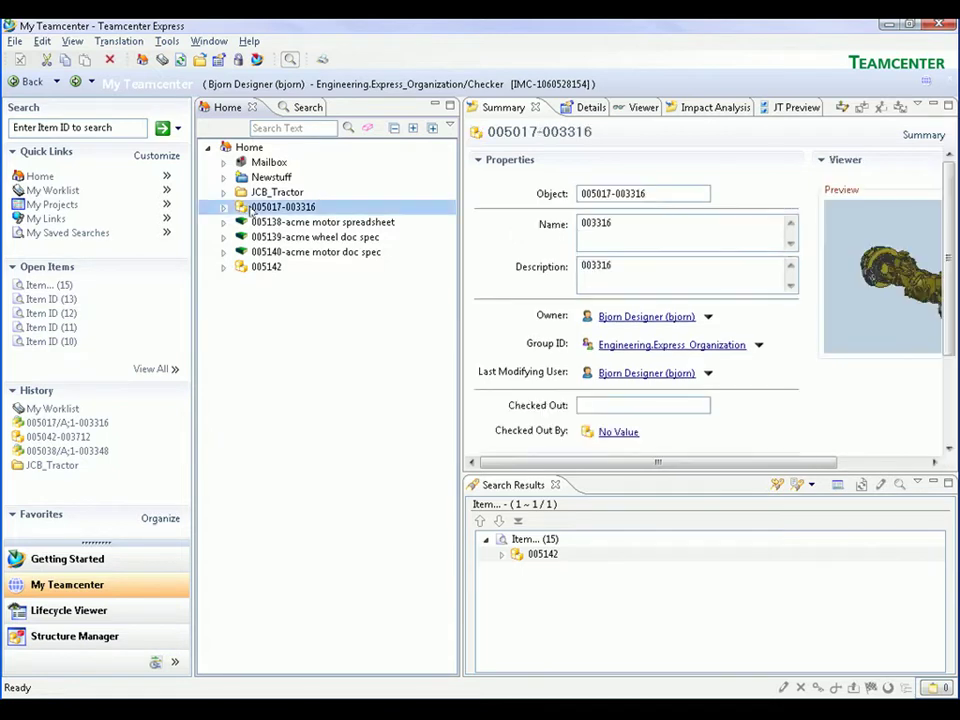
{"action": "left_click", "coordinate": [698, 108]}
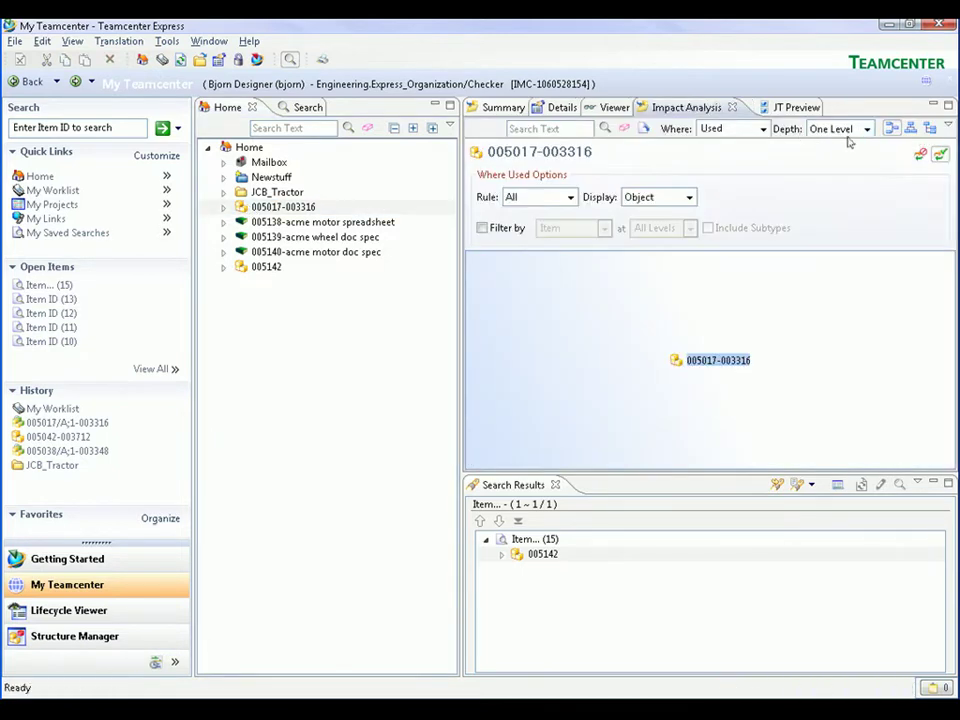
{"action": "left_click", "coordinate": [848, 130]}
{"action": "left_click", "coordinate": [829, 158]}
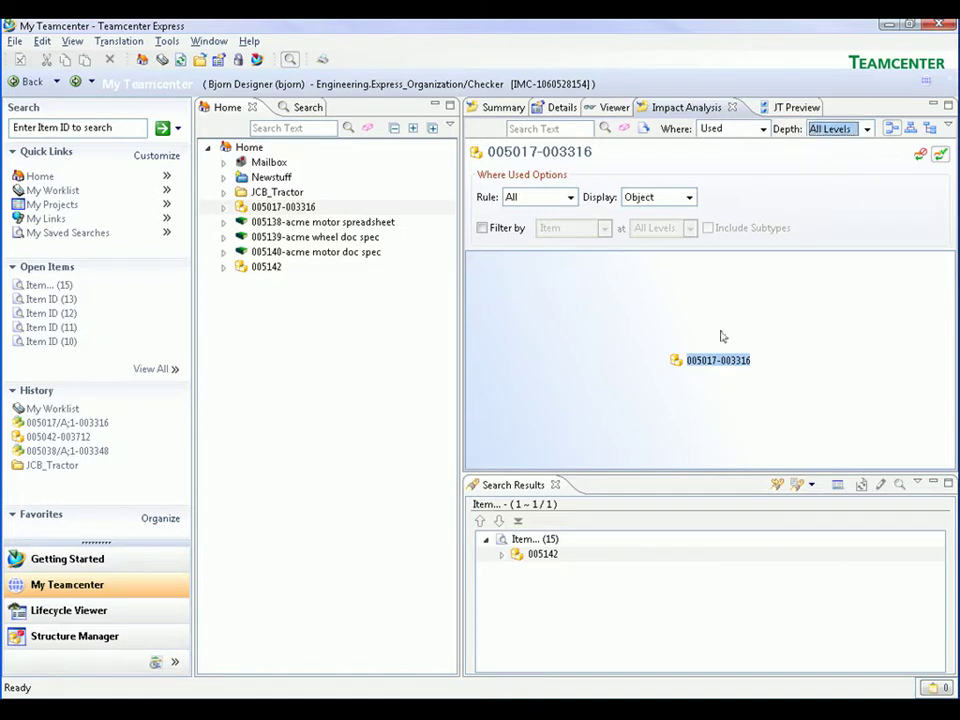
{"action": "double_click", "coordinate": [709, 360]}
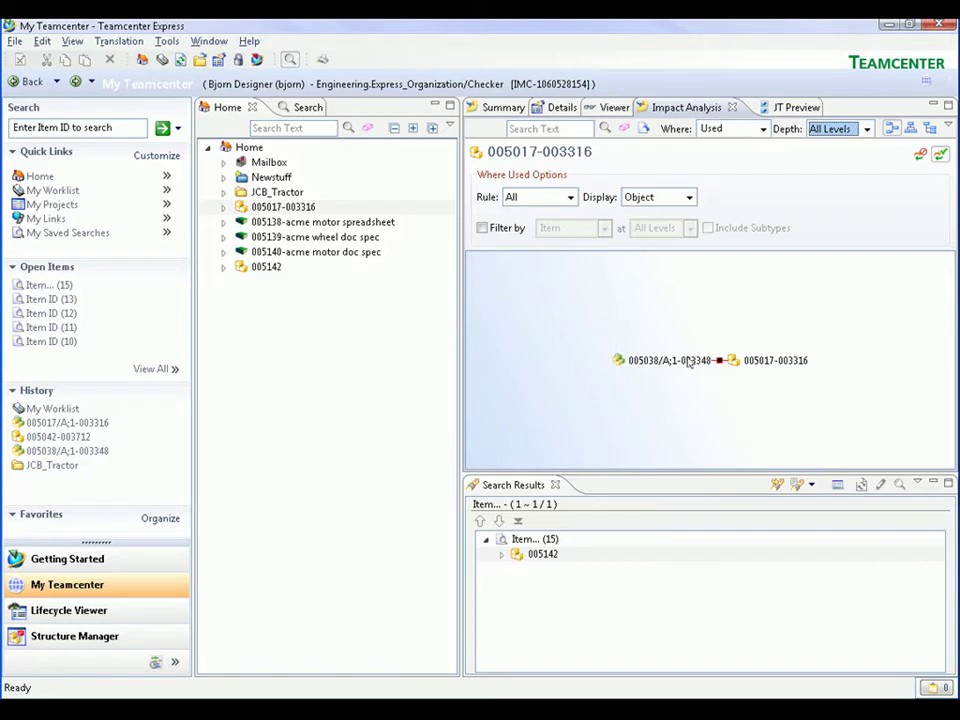
{"action": "left_click", "coordinate": [688, 361]}
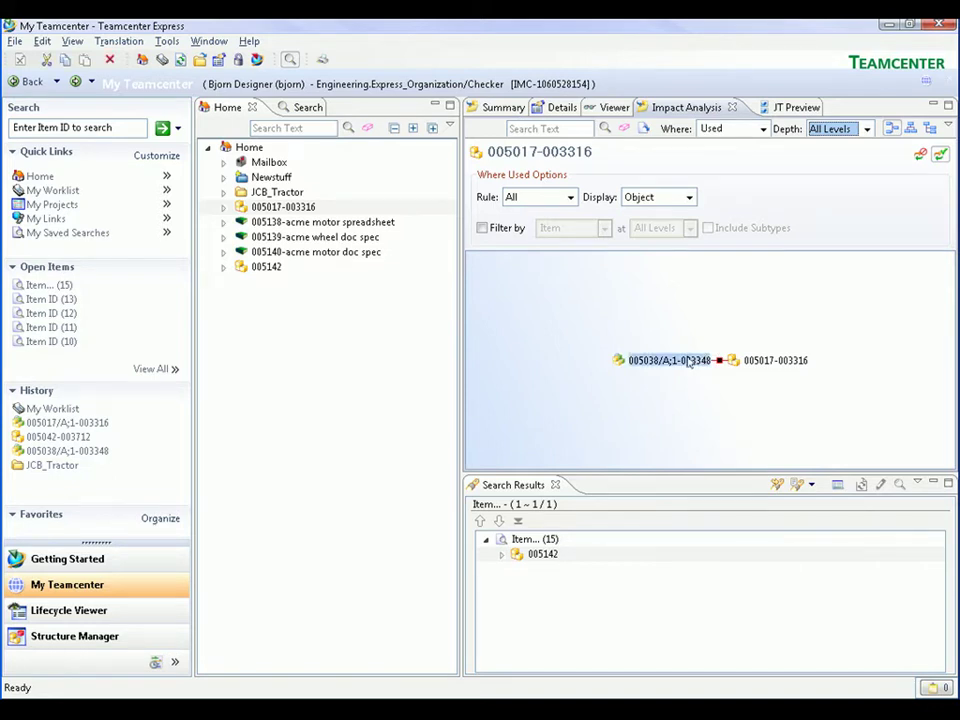
{"action": "right_click", "coordinate": [688, 361]}
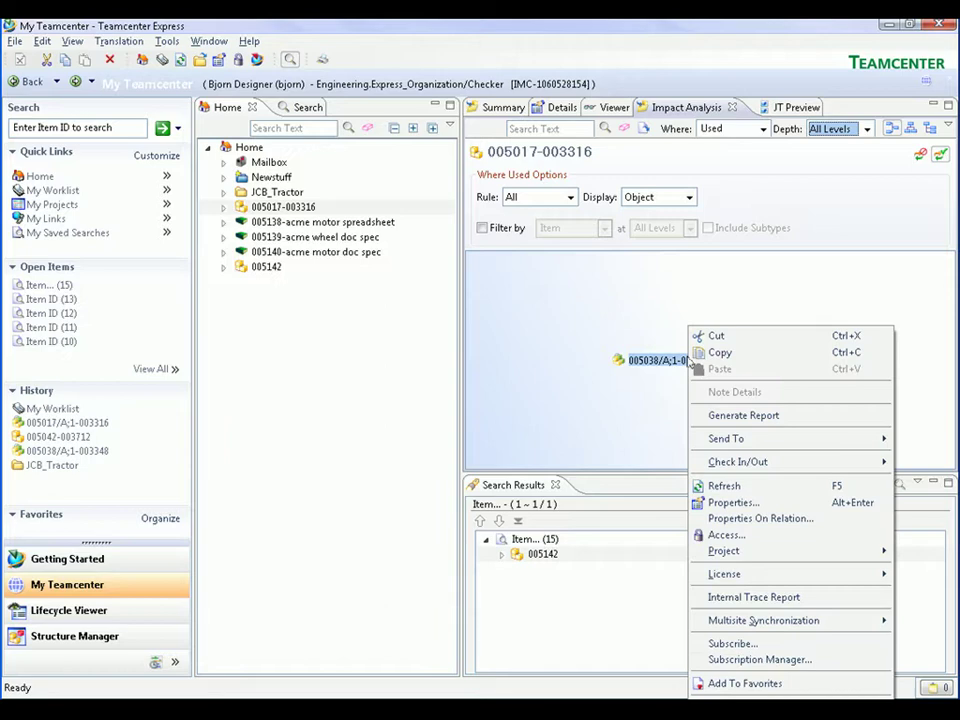
{"action": "mouse_move", "coordinate": [738, 443]}
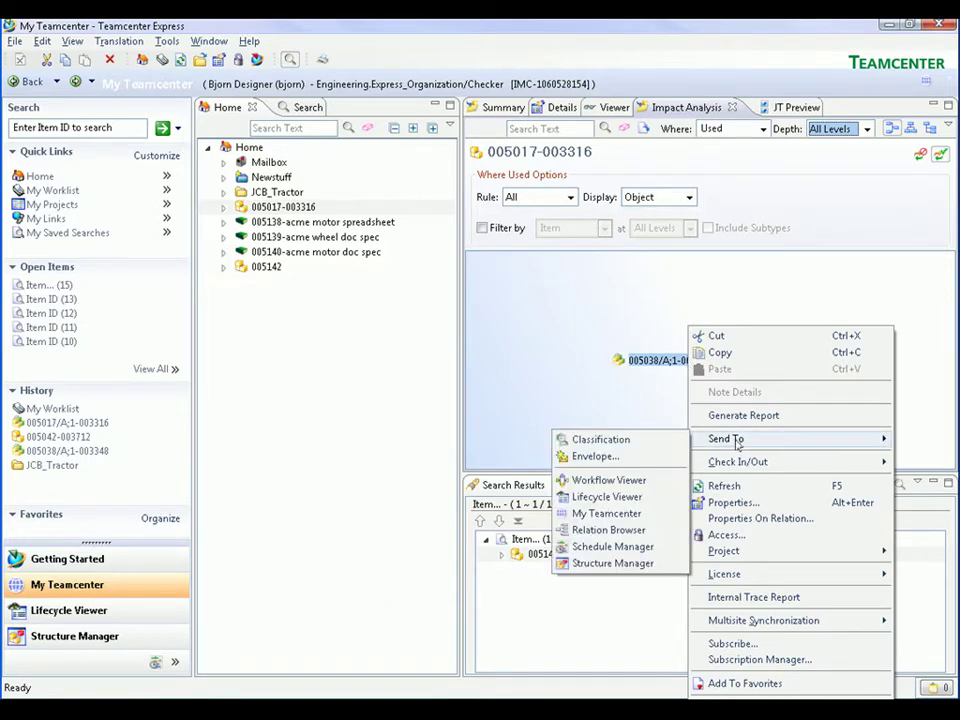
{"action": "left_click", "coordinate": [326, 111]}
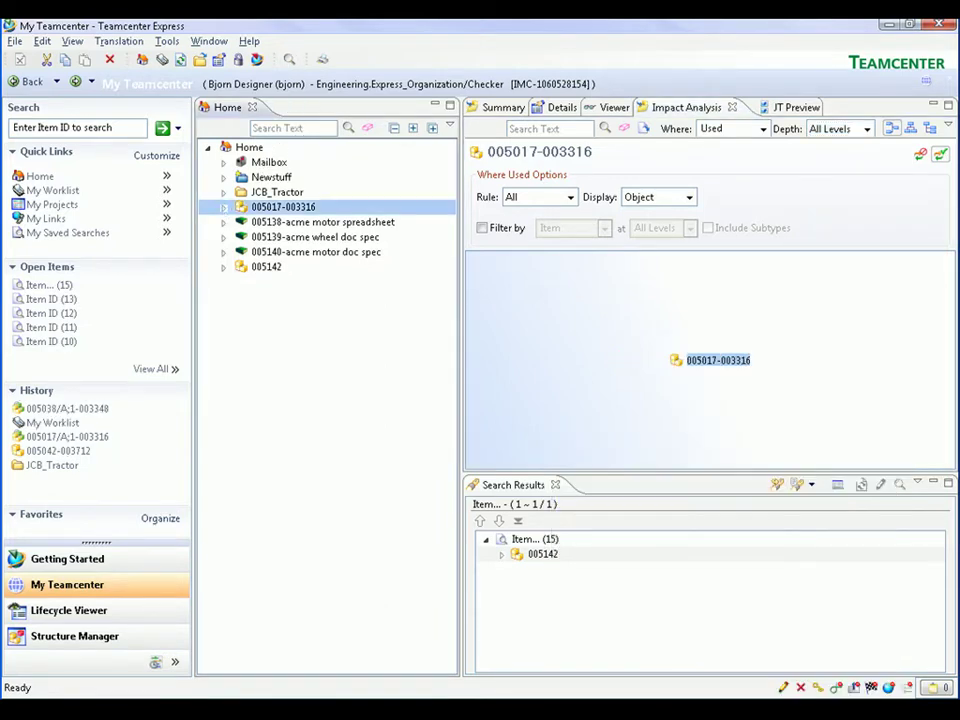
{"action": "left_click", "coordinate": [224, 207]}
{"action": "left_click", "coordinate": [285, 282]}
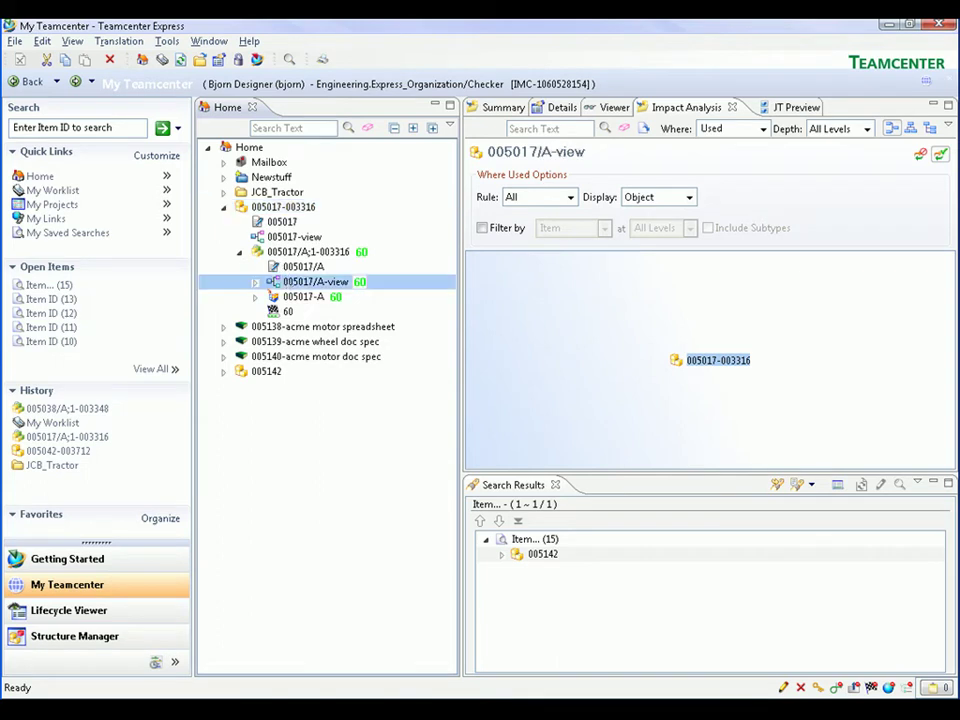
{"action": "right_click", "coordinate": [286, 282]}
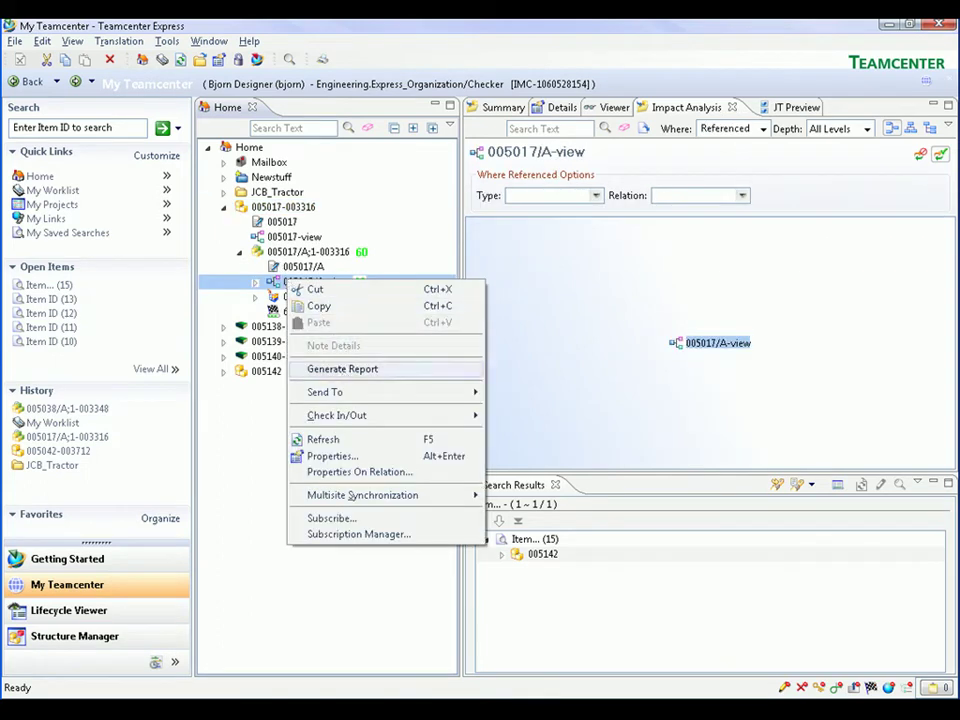
{"action": "mouse_move", "coordinate": [343, 394]}
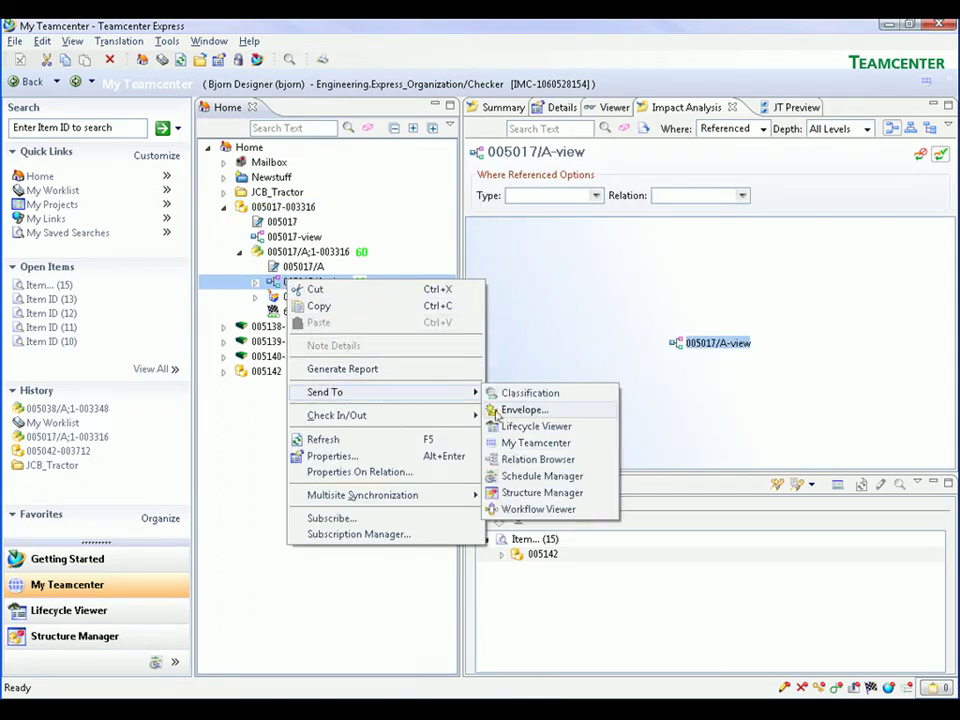
- Open 005017/A-view in Lifecycle Viewer, load the axle assembly and orbit it obliquely
{"action": "left_click", "coordinate": [509, 427]}
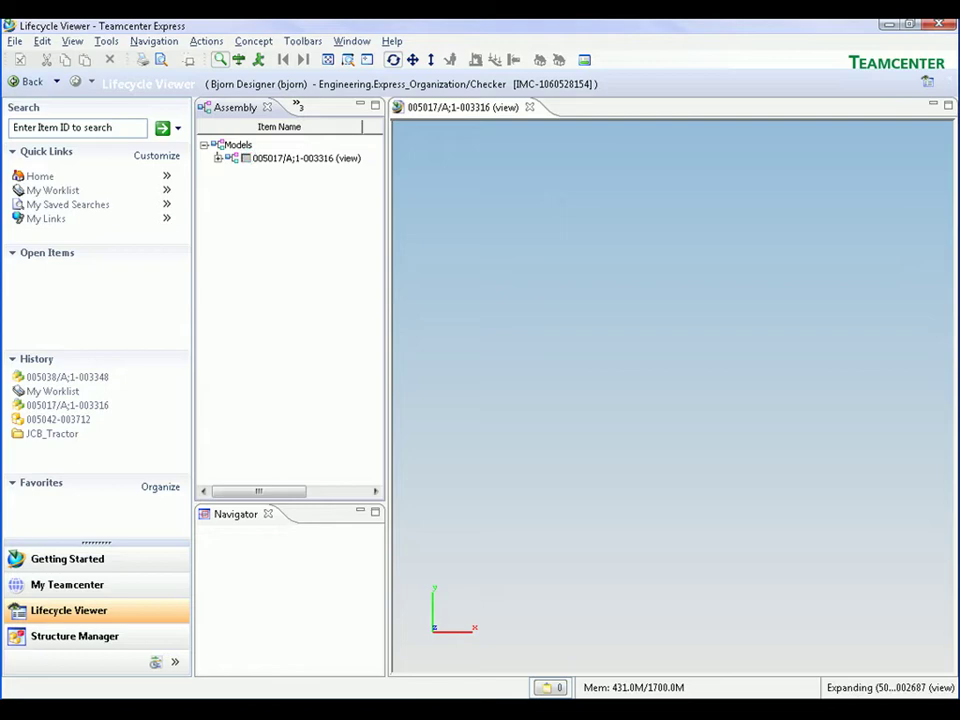
{"action": "left_click", "coordinate": [246, 158]}
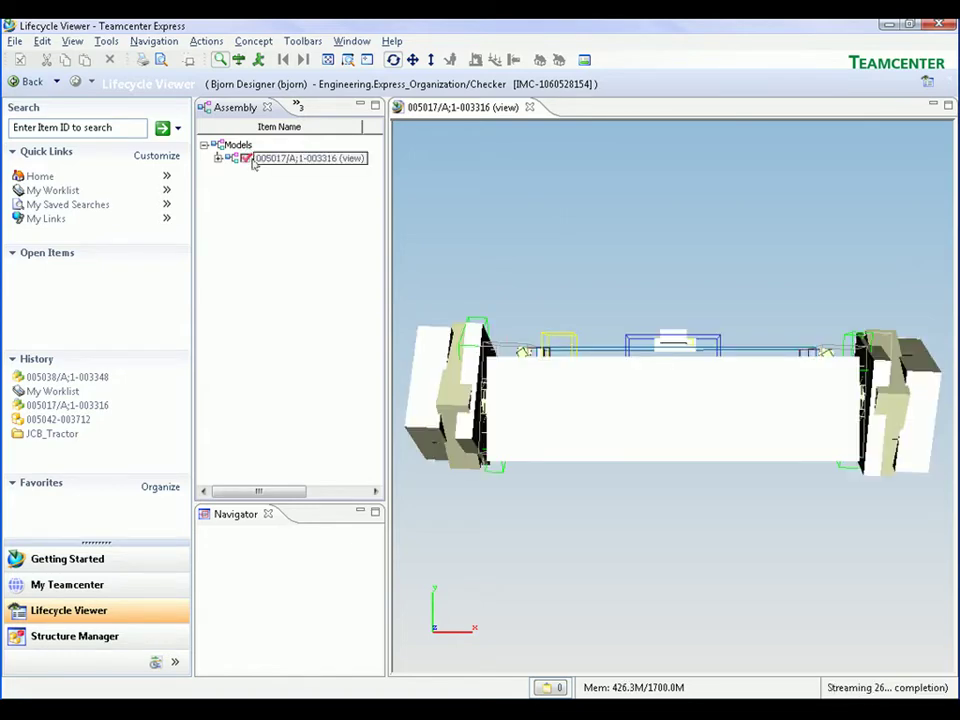
{"action": "left_click", "coordinate": [478, 223]}
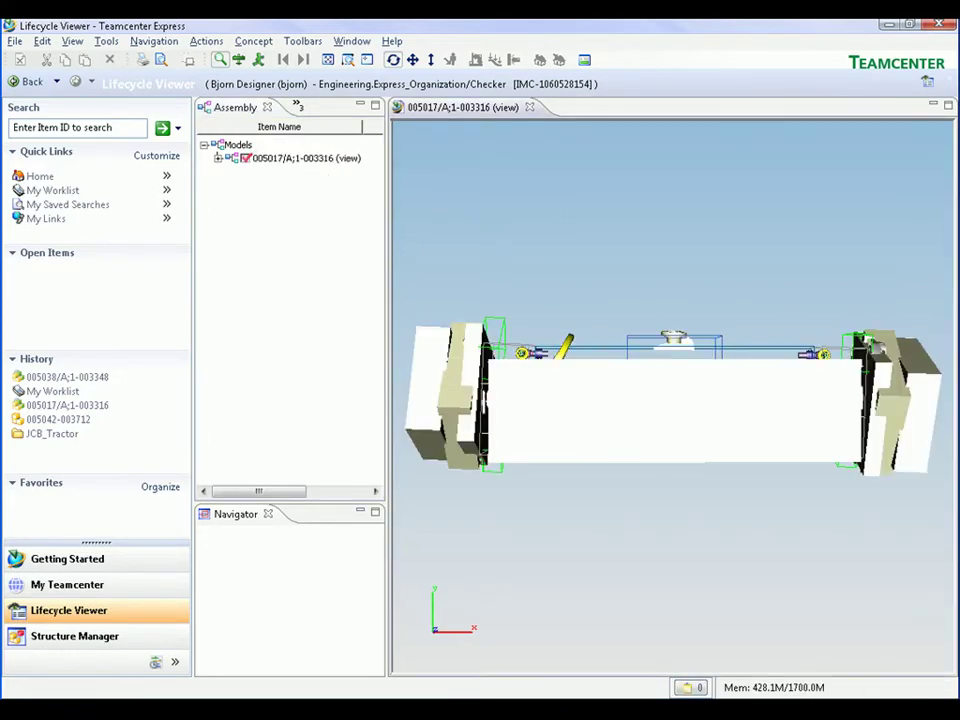
{"action": "left_click_drag", "start_coordinate": [505, 232], "coordinate": [552, 293]}
- Enable the 3D Measurement viewer toolbar
{"action": "right_click", "coordinate": [605, 62]}
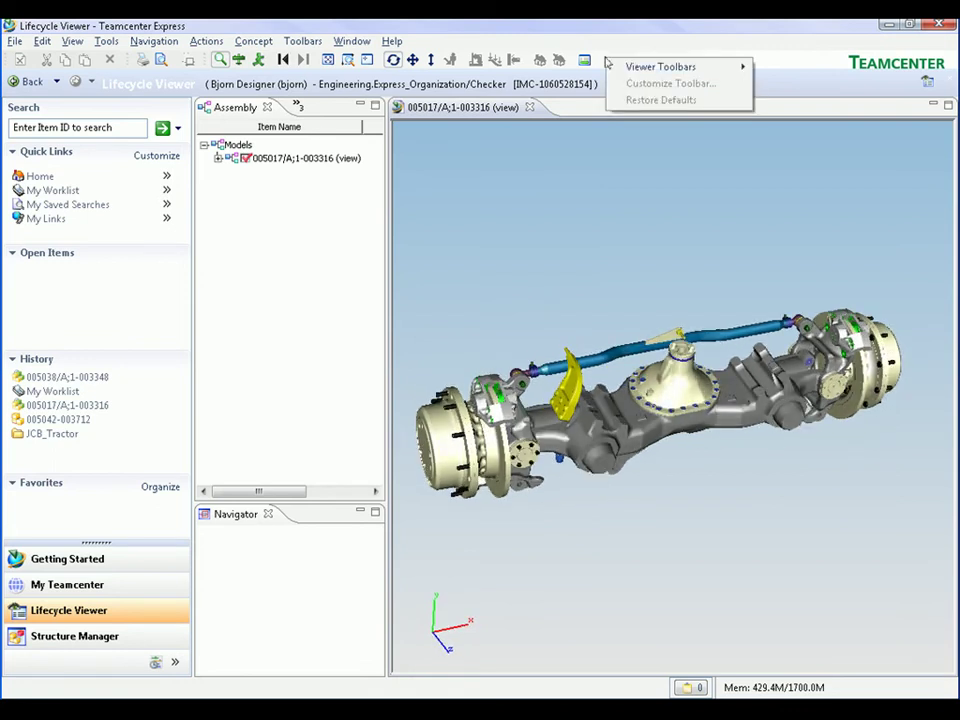
{"action": "mouse_move", "coordinate": [633, 71]}
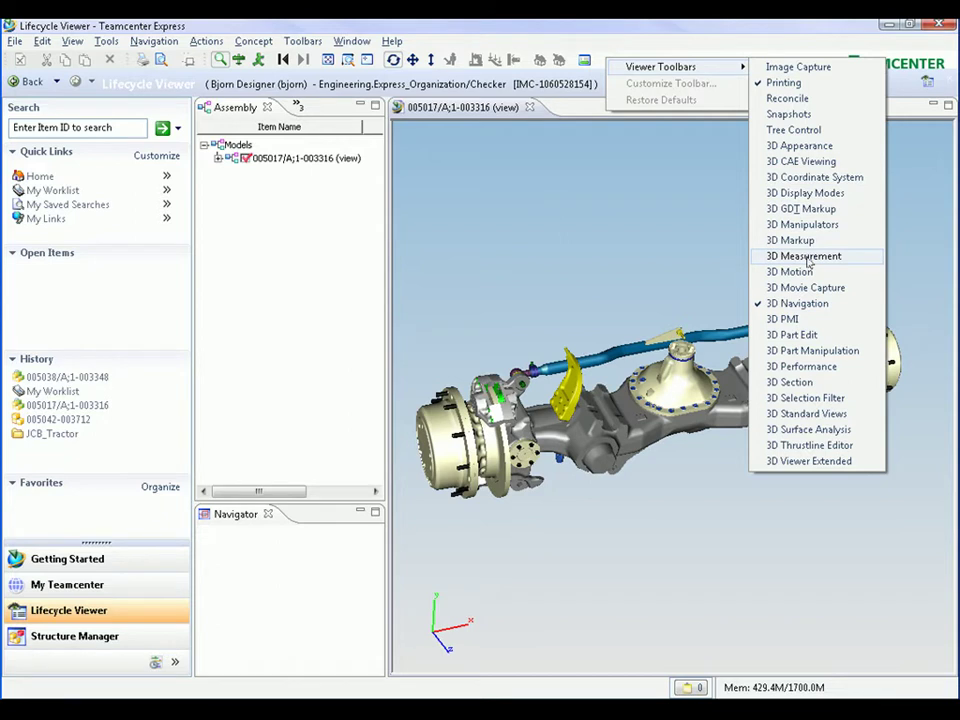
{"action": "left_click", "coordinate": [805, 366]}
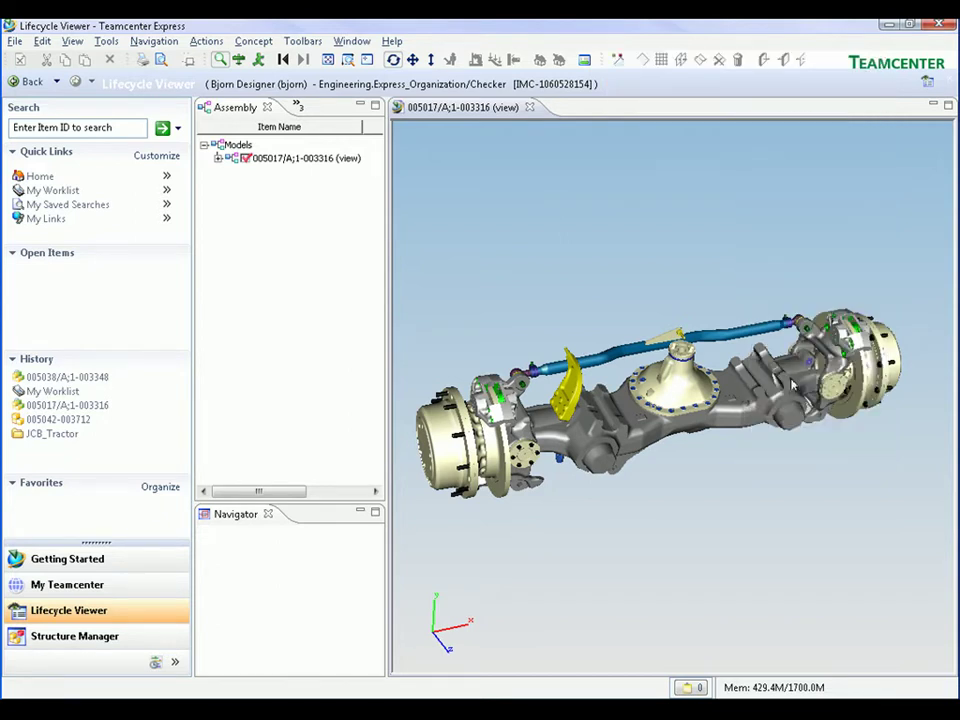
- Add a Z-axis section plane that cuts the axle open to expose its cross-section
{"action": "left_click", "coordinate": [620, 62]}
{"action": "left_click", "coordinate": [641, 61]}
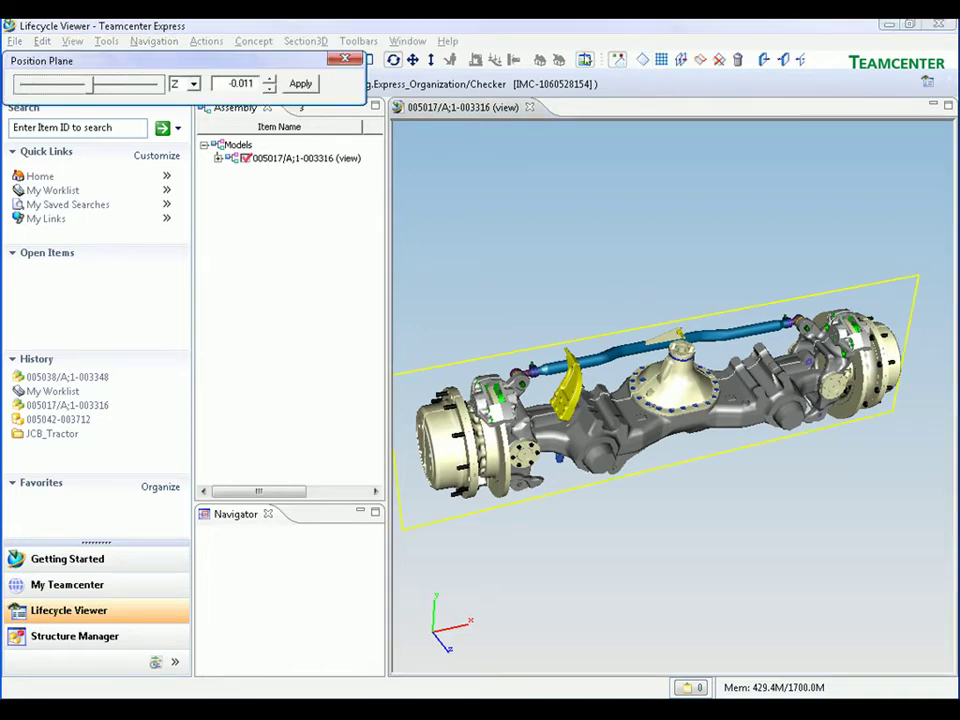
{"action": "left_click", "coordinate": [765, 60]}
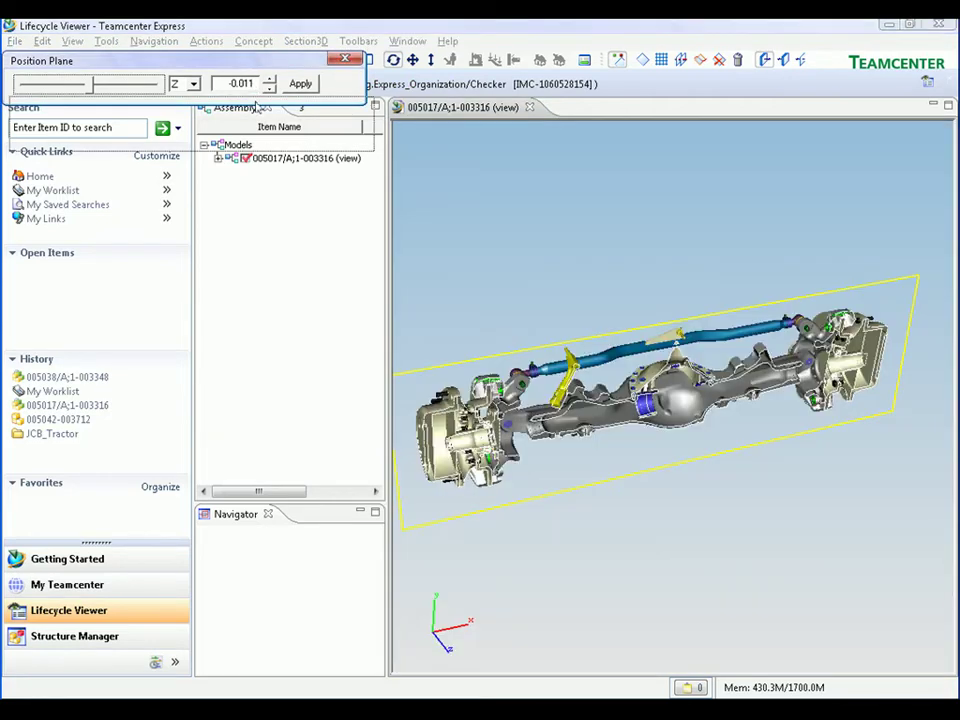
{"action": "left_click_drag", "start_coordinate": [250, 62], "coordinate": [257, 106]}
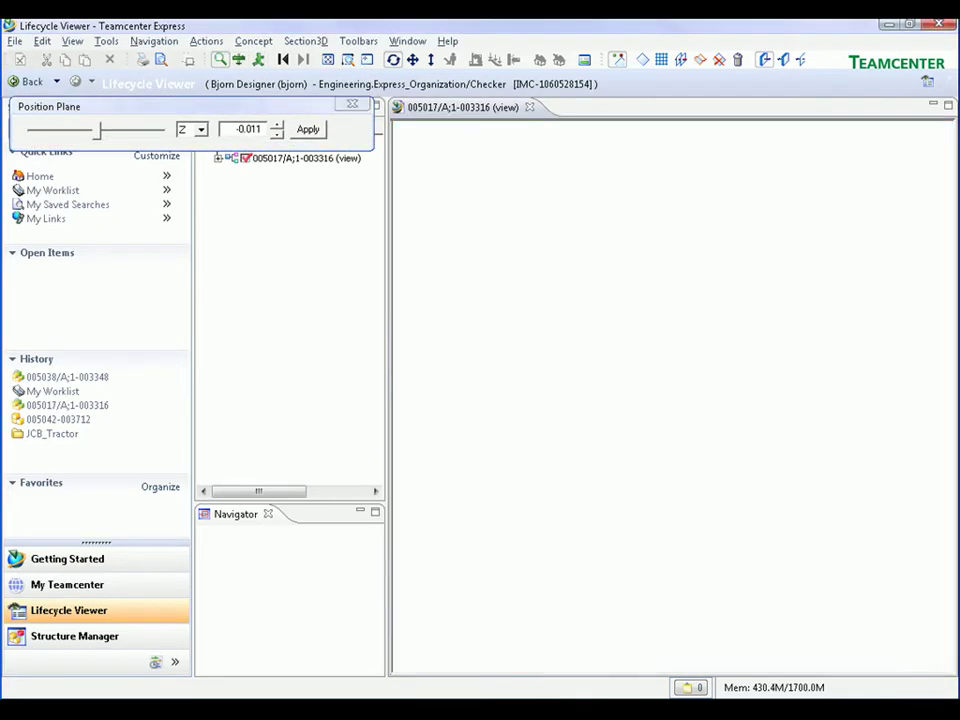
{"action": "left_click_drag", "start_coordinate": [557, 272], "coordinate": [579, 264]}
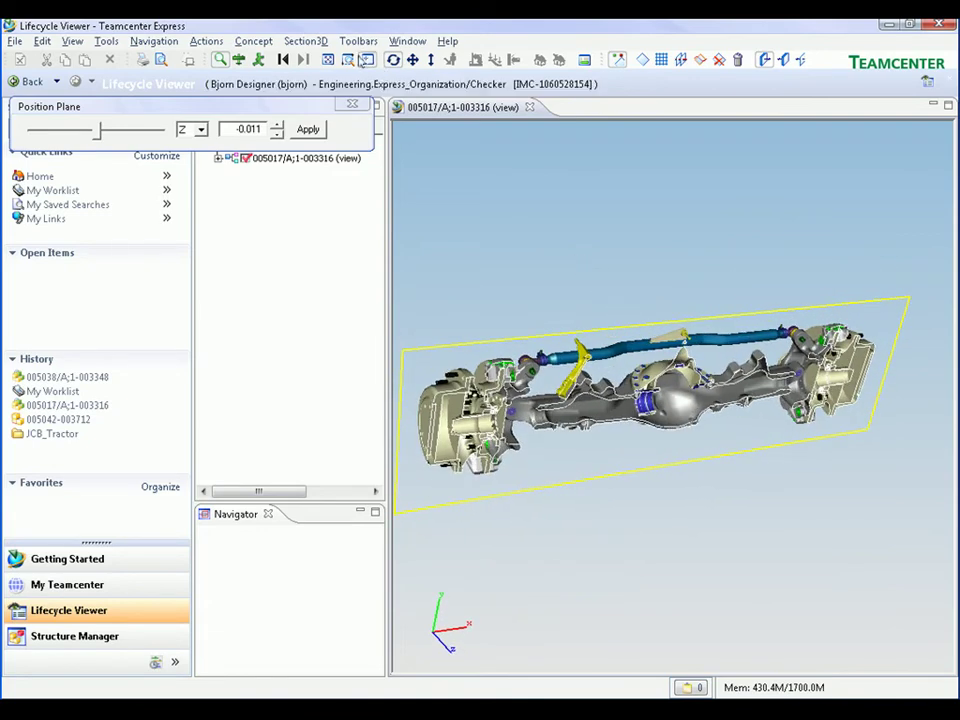
- Zoom into the middle of the axle and set the section plane position to 0
{"action": "left_click", "coordinate": [348, 59]}
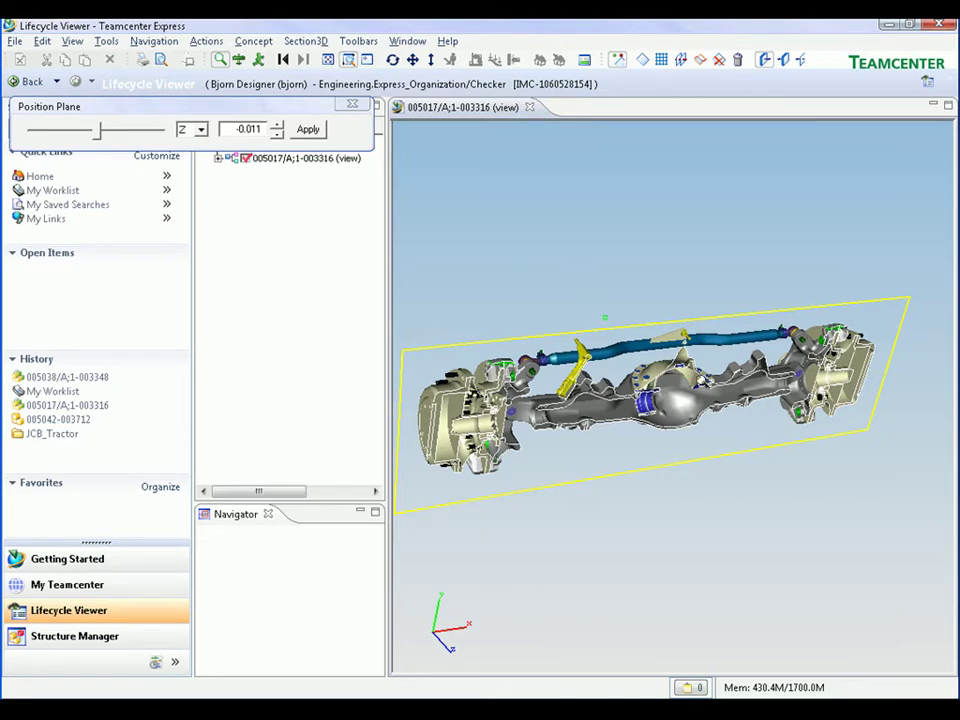
{"action": "left_click_drag", "start_coordinate": [604, 318], "coordinate": [813, 458]}
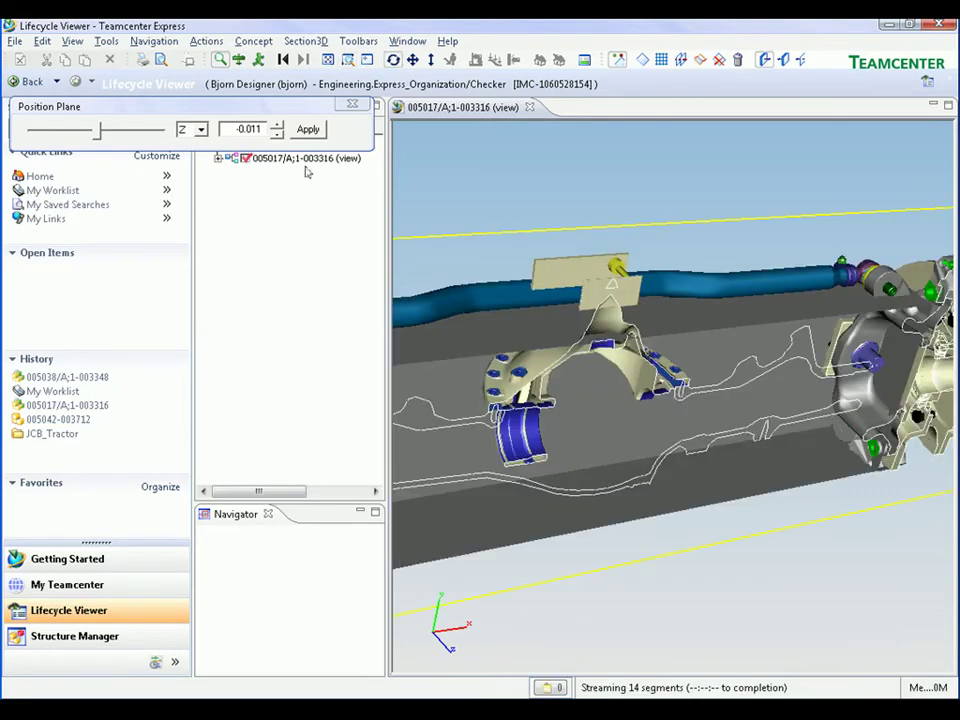
{"action": "left_click", "coordinate": [100, 133]}
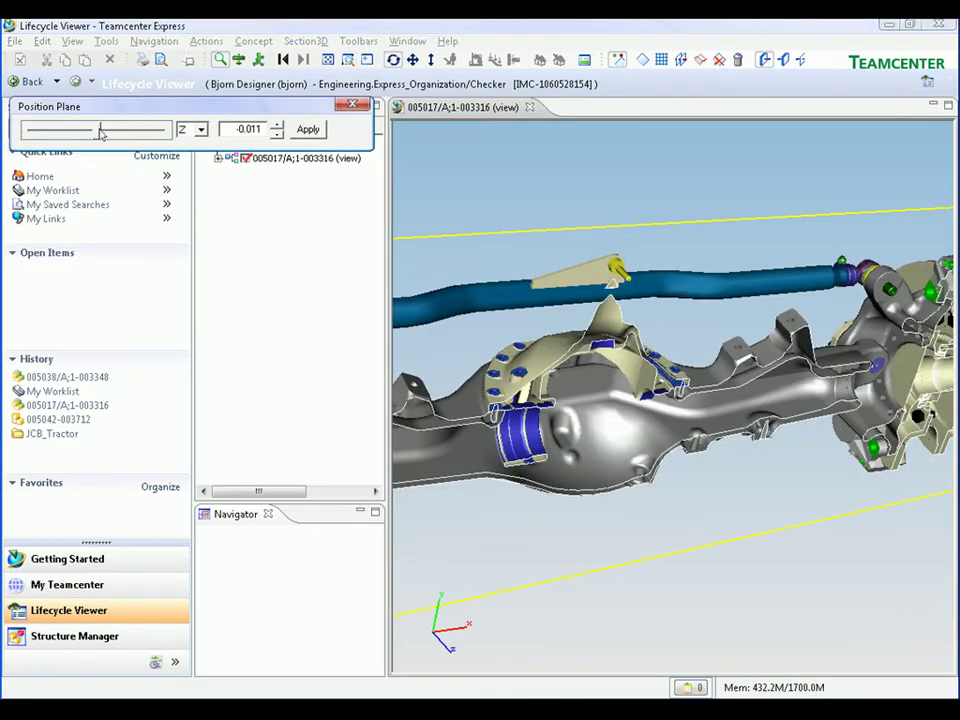
{"action": "left_click_drag", "start_coordinate": [103, 134], "coordinate": [112, 134]}
{"action": "double_click", "coordinate": [245, 129]}
{"action": "type", "text": "0"}
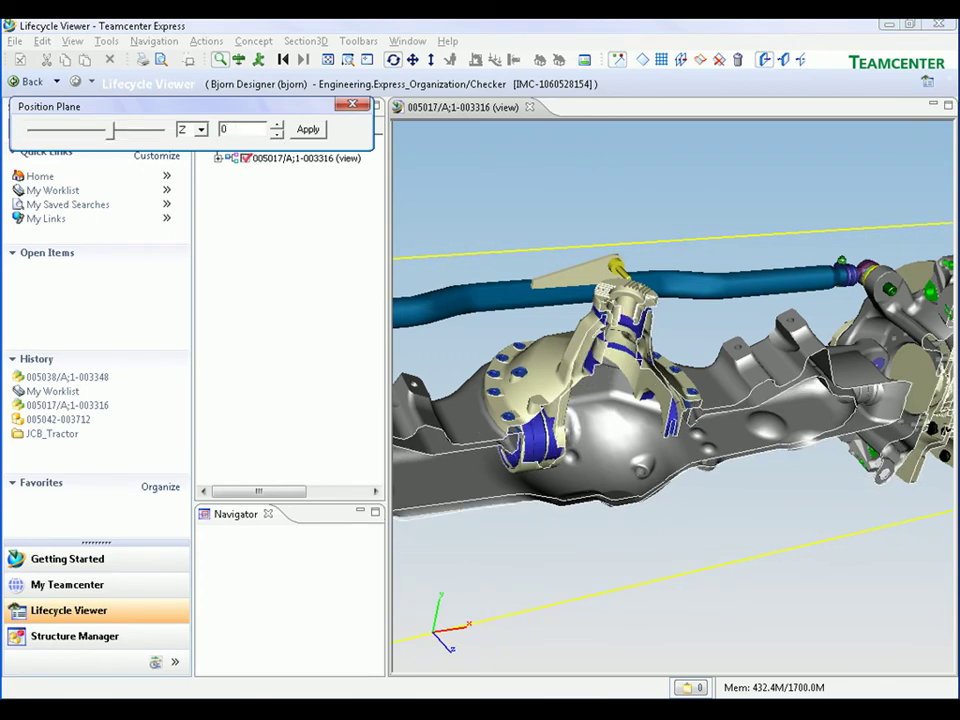
{"action": "left_click", "coordinate": [307, 129]}
{"action": "left_click", "coordinate": [327, 59]}
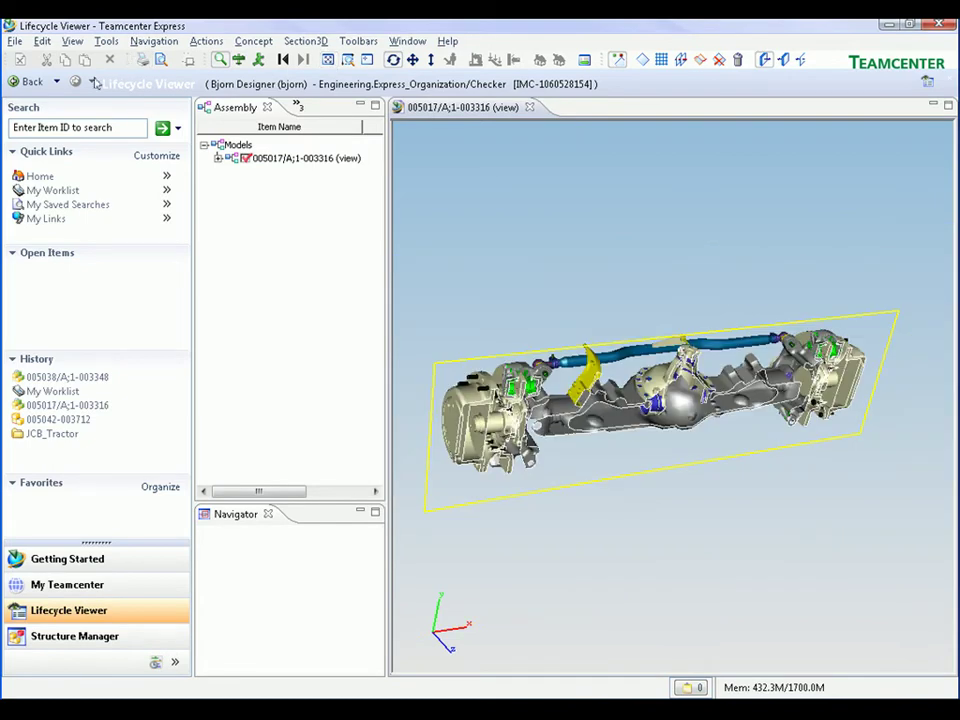
- In My Teamcenter, revise 005017/A;1-003316 to create and select revision 005017/B;1-003316
{"action": "left_click", "coordinate": [57, 82]}
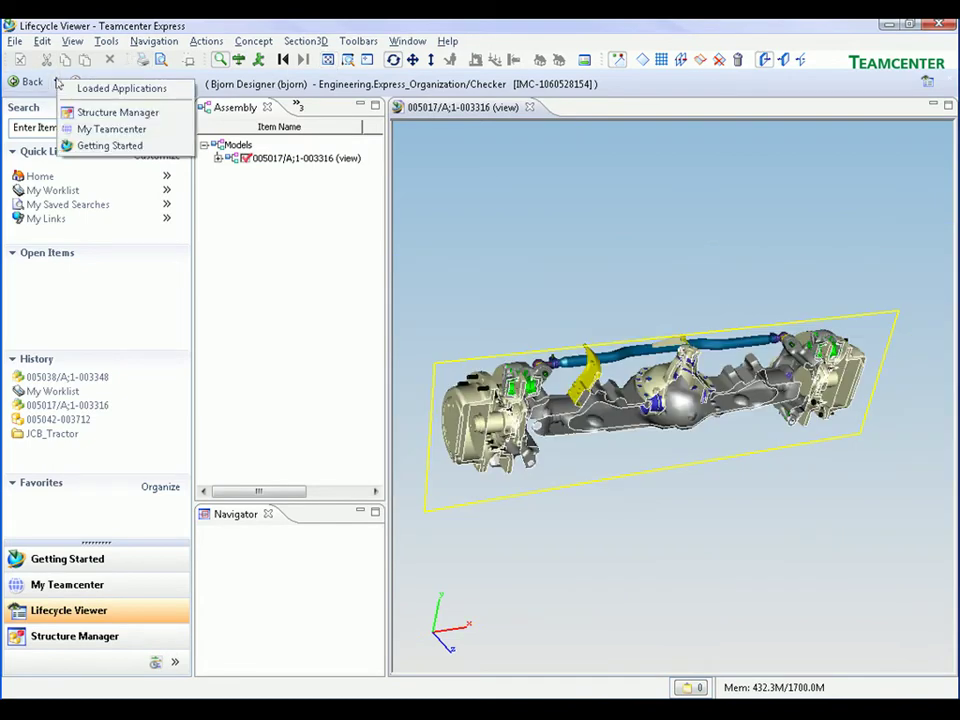
{"action": "left_click", "coordinate": [88, 129]}
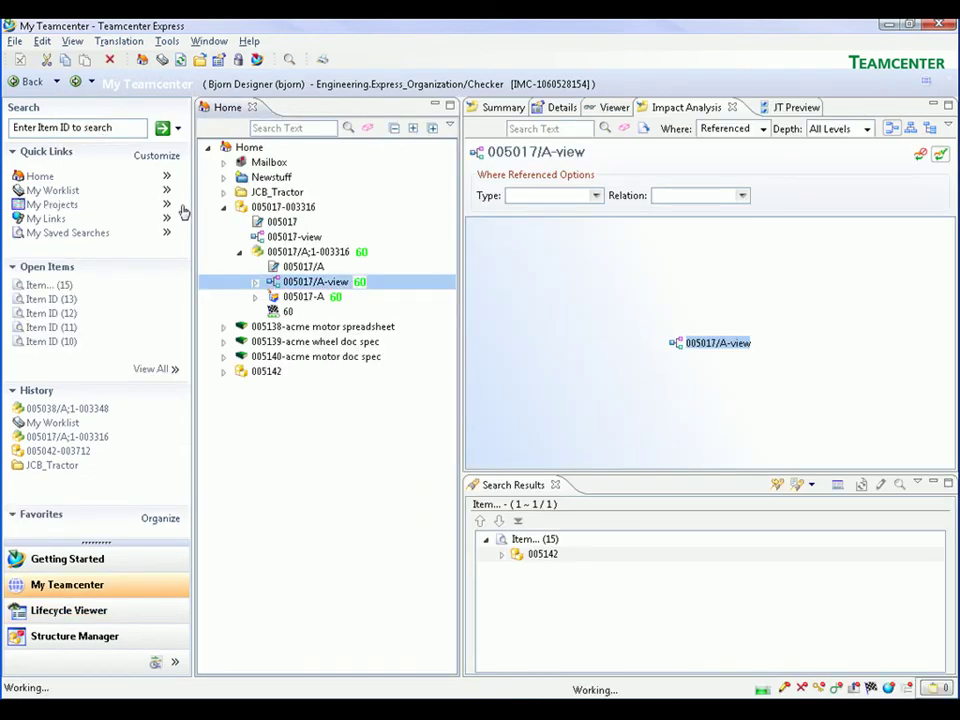
{"action": "left_click", "coordinate": [278, 252]}
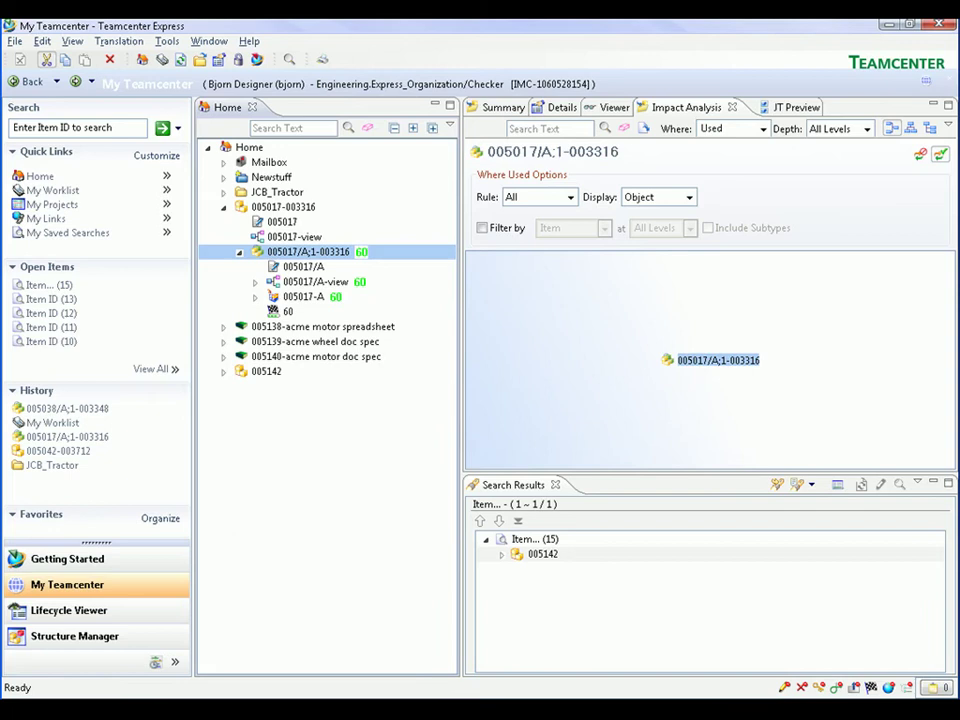
{"action": "left_click", "coordinate": [15, 41]}
{"action": "left_click", "coordinate": [33, 173]}
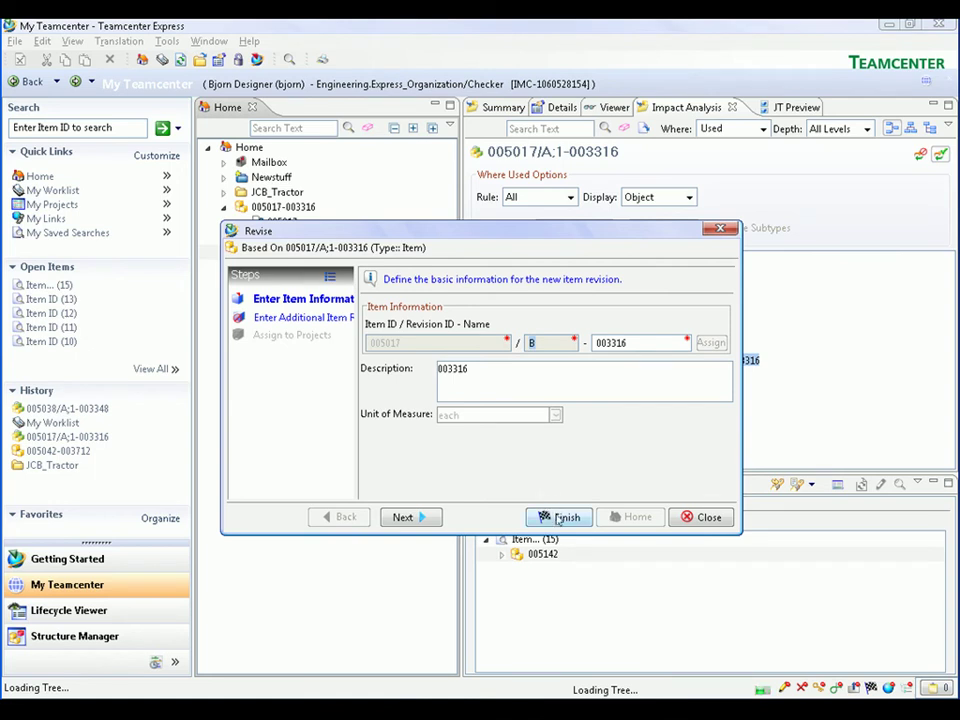
{"action": "left_click", "coordinate": [560, 518]}
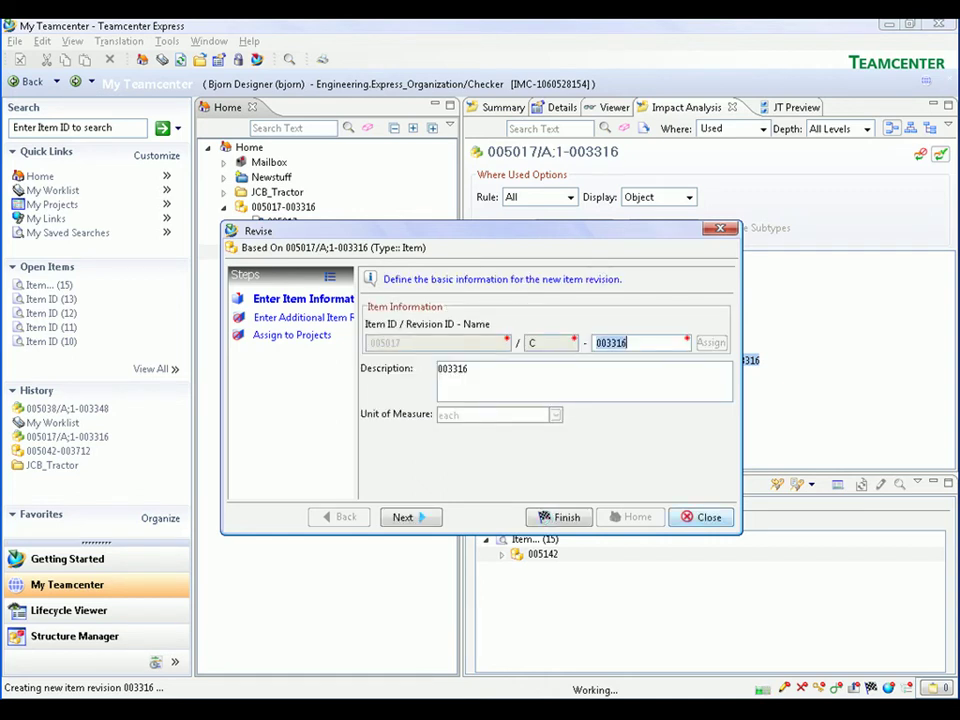
{"action": "left_click", "coordinate": [701, 517]}
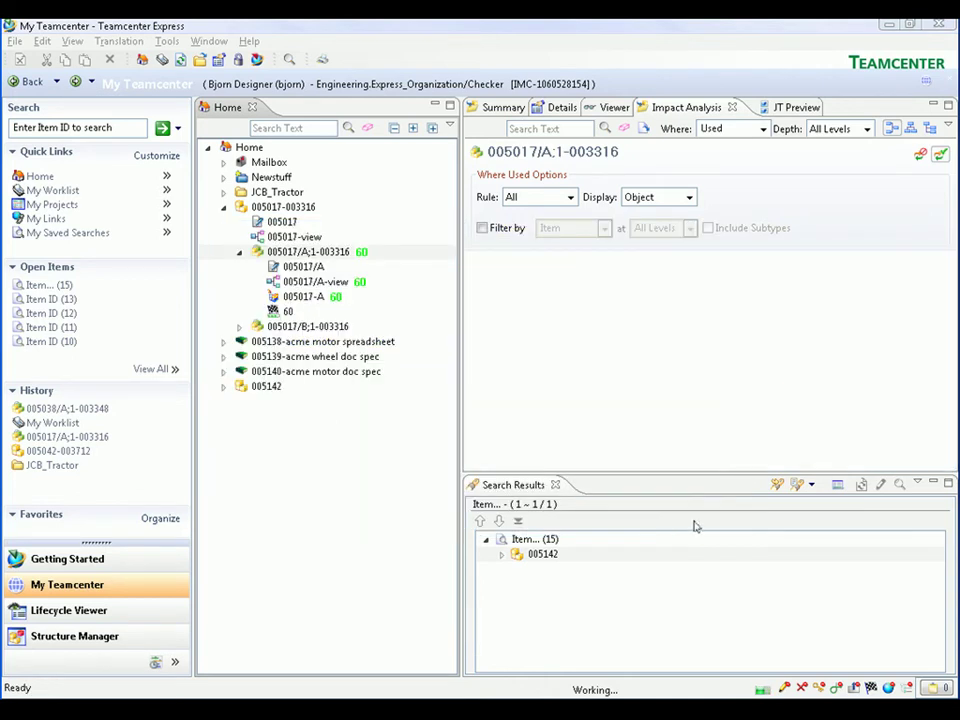
{"action": "left_click", "coordinate": [323, 327]}
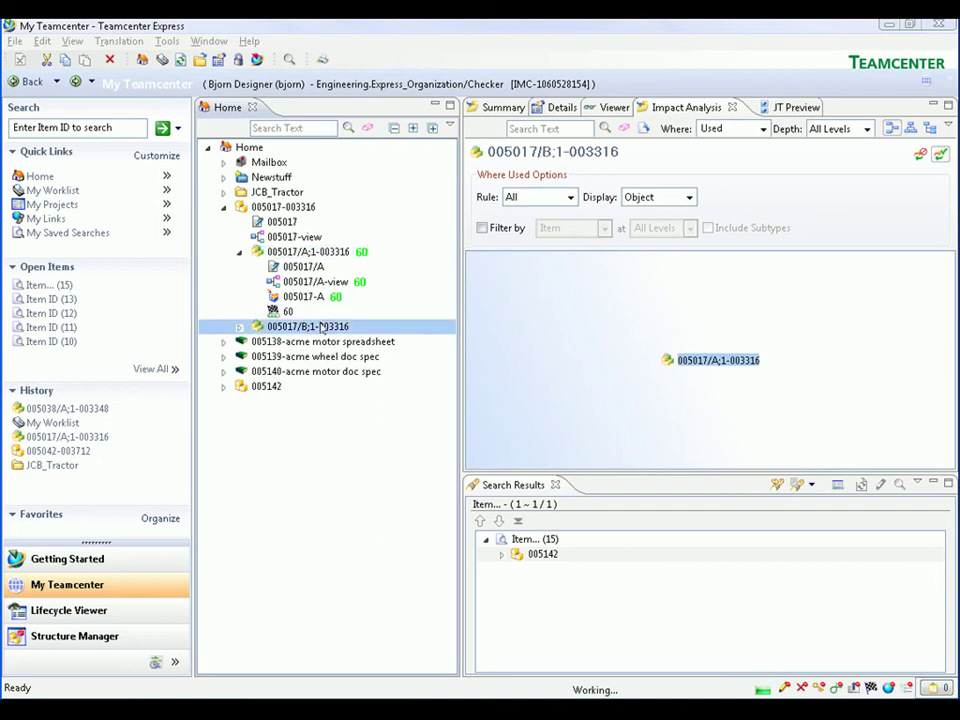
- Launch a new workflow process on revision B using the Development Release template
{"action": "left_click", "coordinate": [16, 42]}
{"action": "mouse_move", "coordinate": [32, 59]}
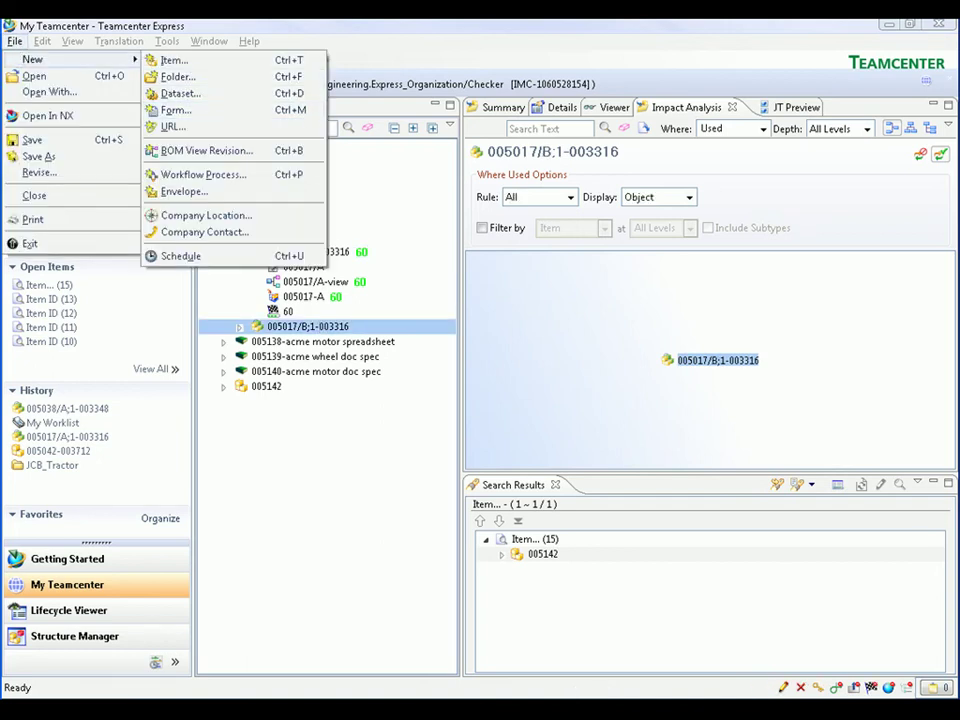
{"action": "left_click", "coordinate": [200, 174]}
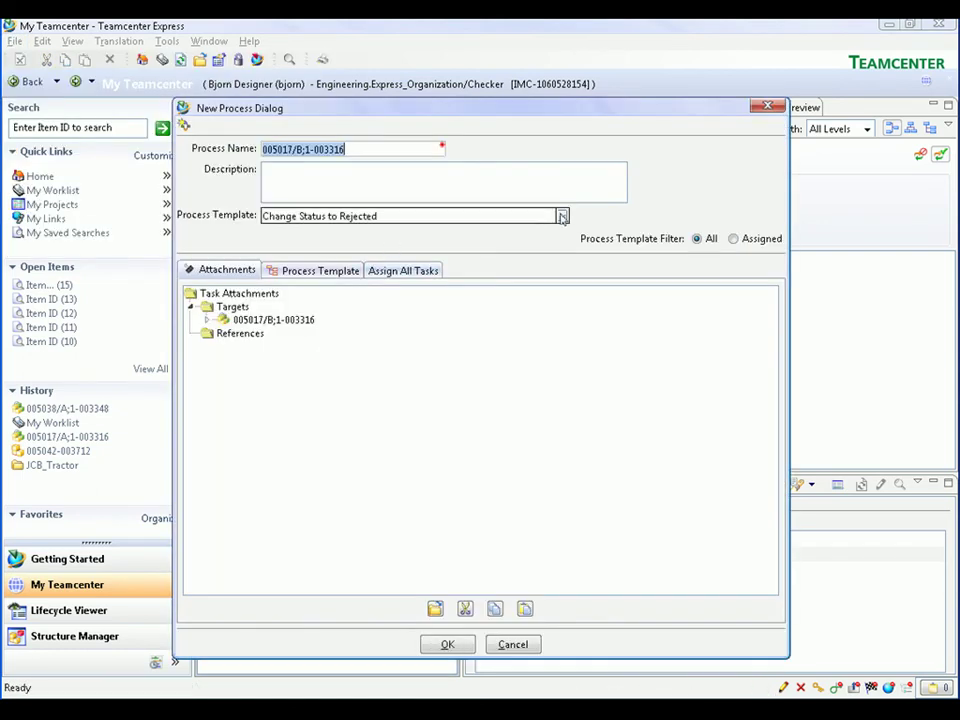
{"action": "left_click", "coordinate": [562, 217]}
{"action": "left_click", "coordinate": [441, 277]}
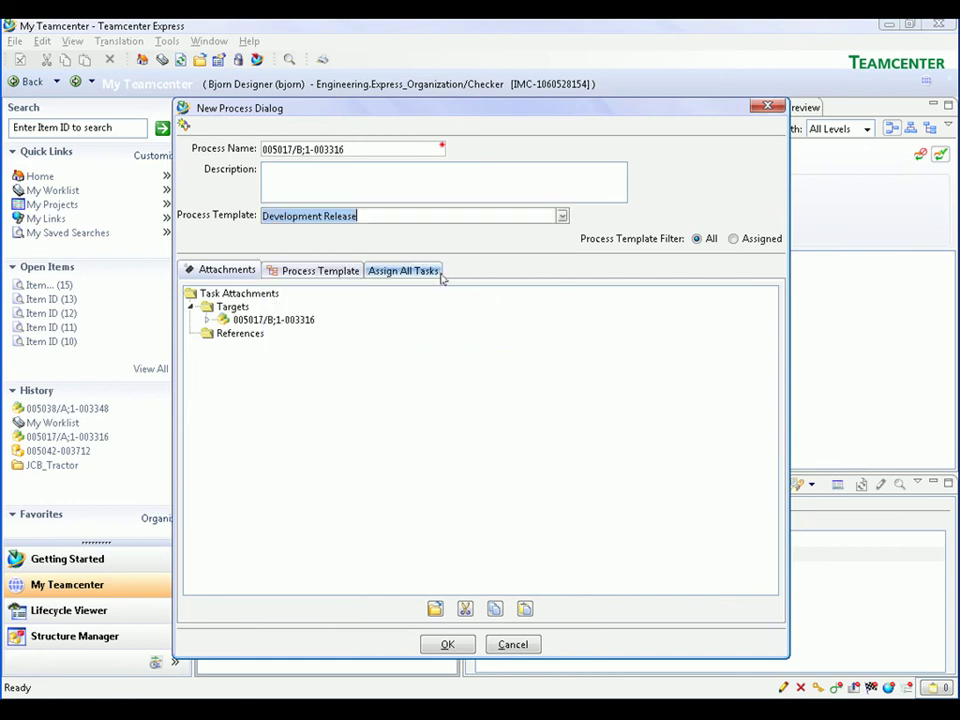
{"action": "left_click", "coordinate": [446, 644]}
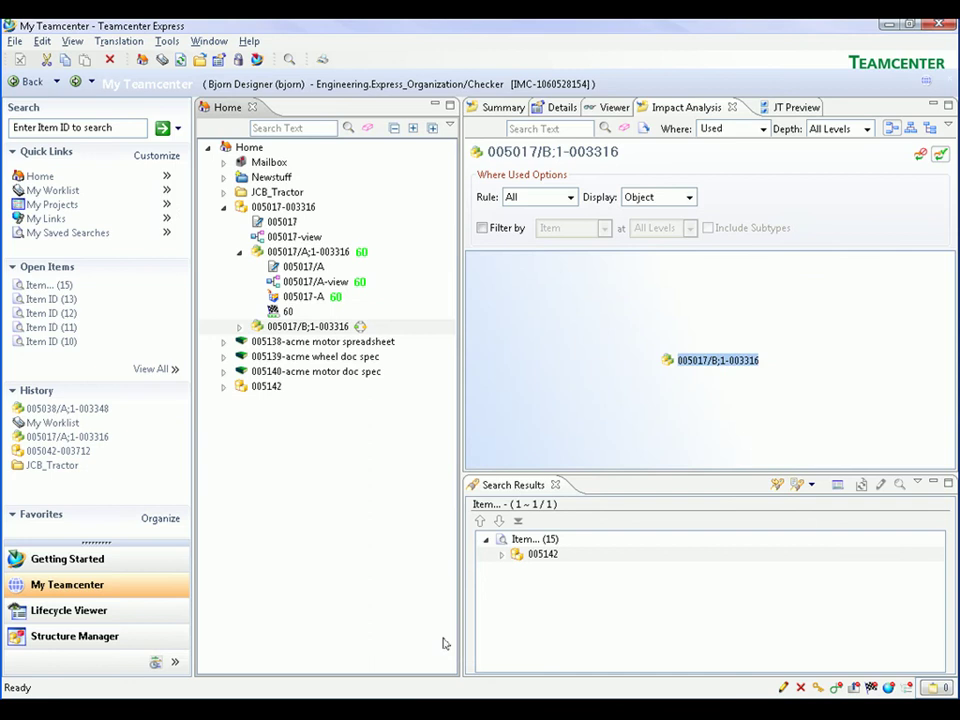
- Send revision B to the Workflow Viewer to see its diagram, then open My Worklist
{"action": "right_click", "coordinate": [333, 333]}
{"action": "mouse_move", "coordinate": [385, 438]}
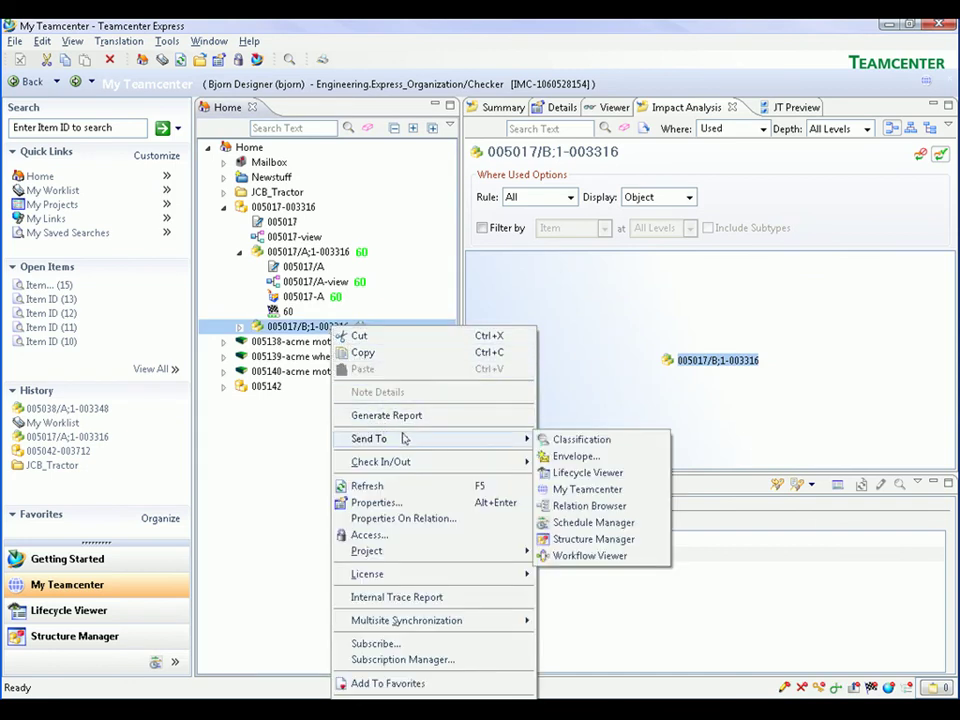
{"action": "left_click", "coordinate": [577, 555]}
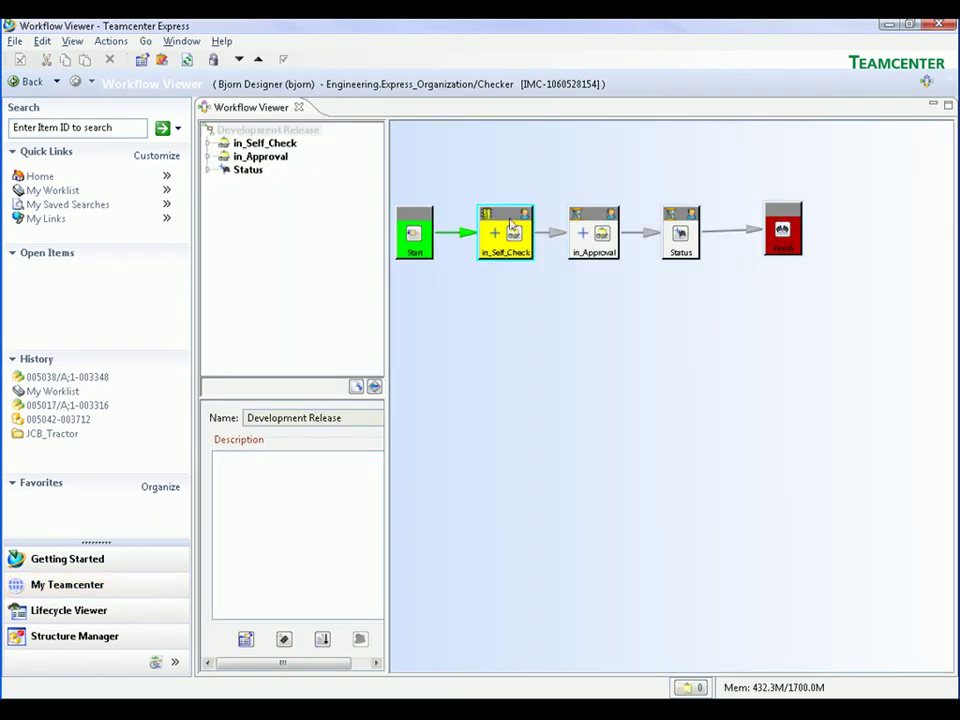
{"action": "left_click", "coordinate": [52, 190]}
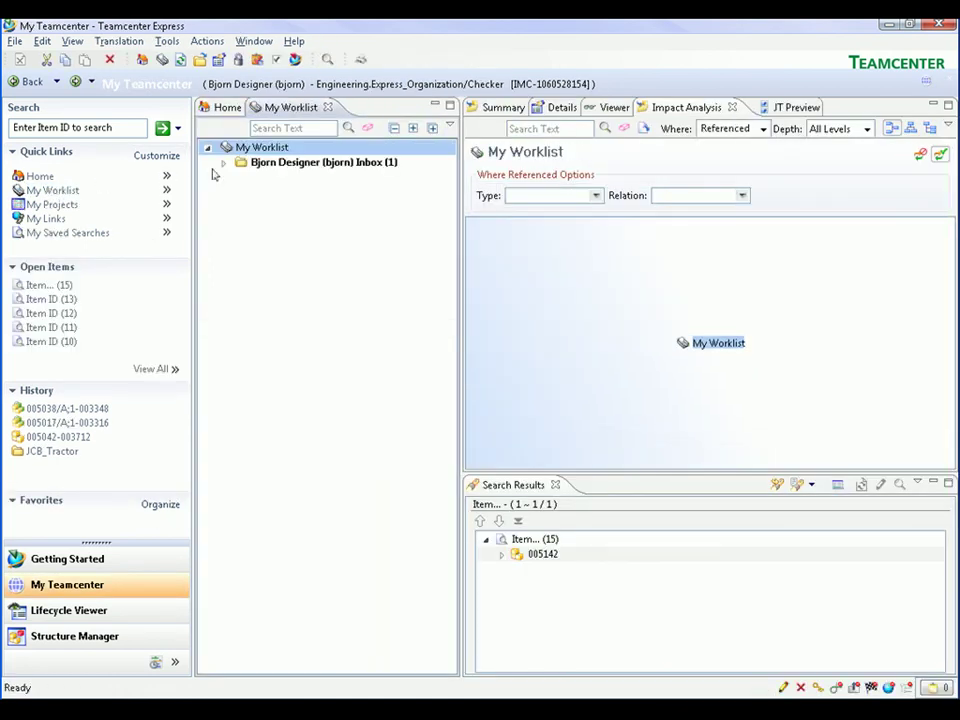
- Expand Inbox > Tasks to Perform and select revision B's perform-signoffs task
{"action": "left_click", "coordinate": [223, 163]}
{"action": "left_click", "coordinate": [245, 178]}
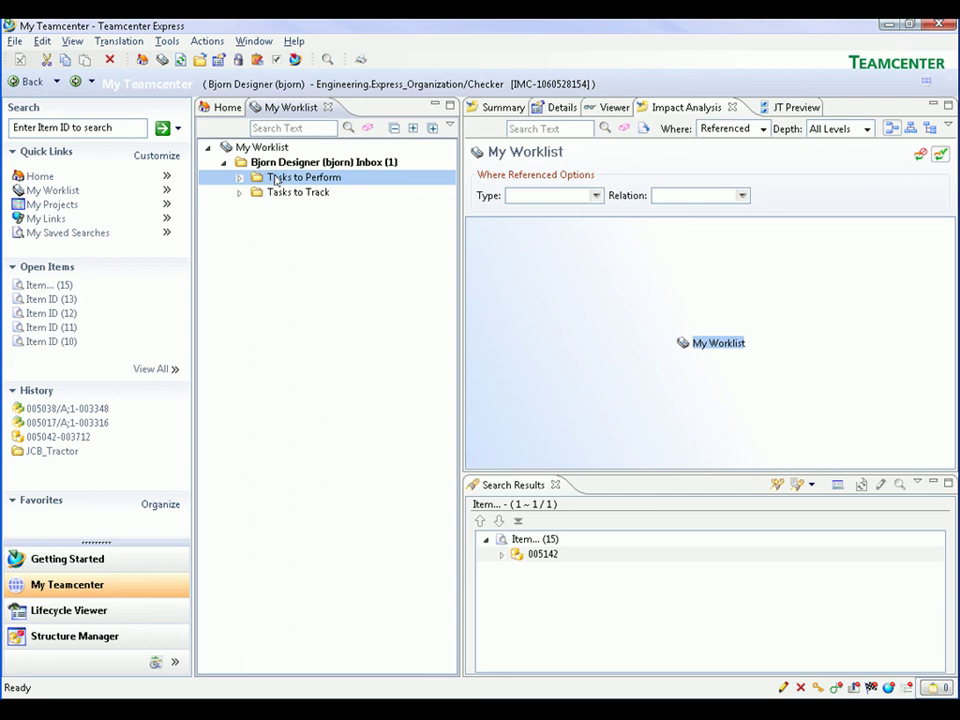
{"action": "left_click", "coordinate": [241, 178]}
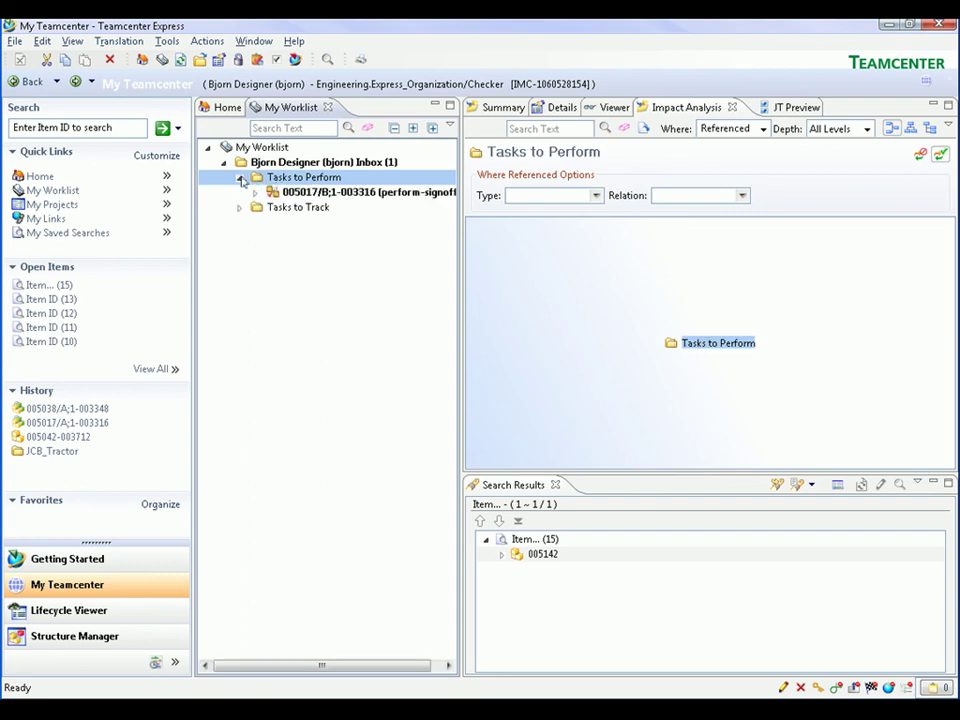
{"action": "left_click", "coordinate": [299, 193]}
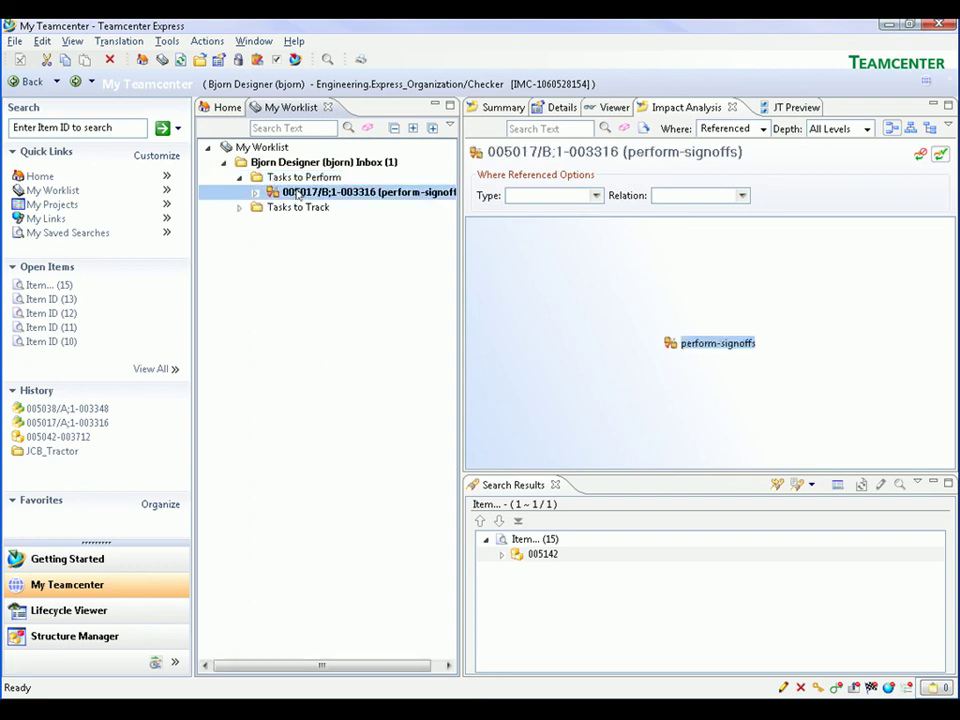
- Review the task's Summary, Details and Viewer tabs showing its signoff status
{"action": "left_click", "coordinate": [492, 108]}
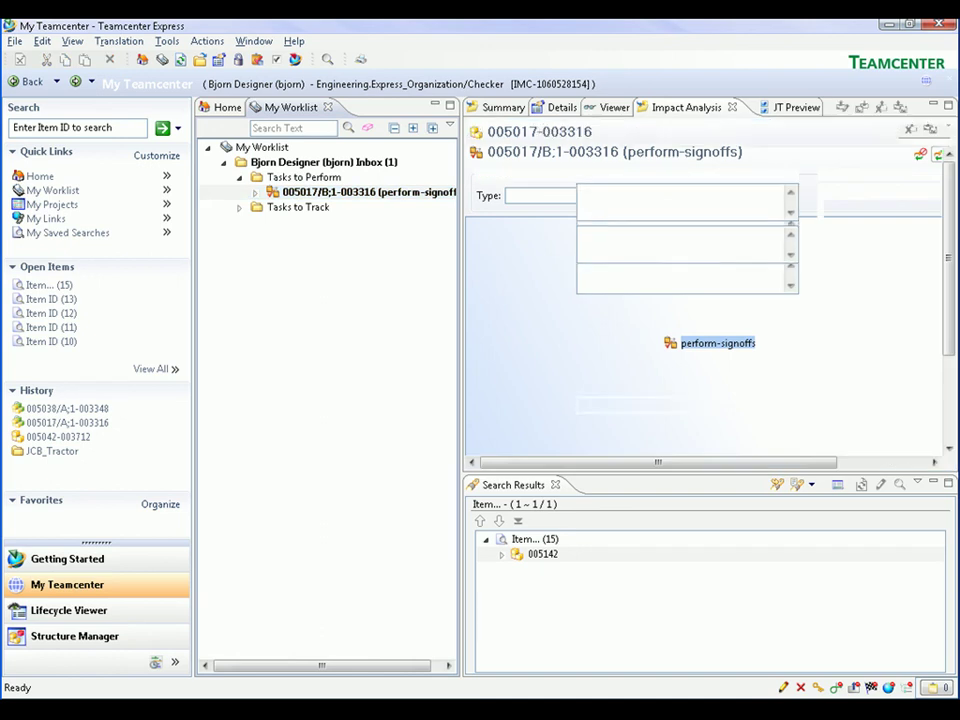
{"action": "left_click", "coordinate": [588, 109]}
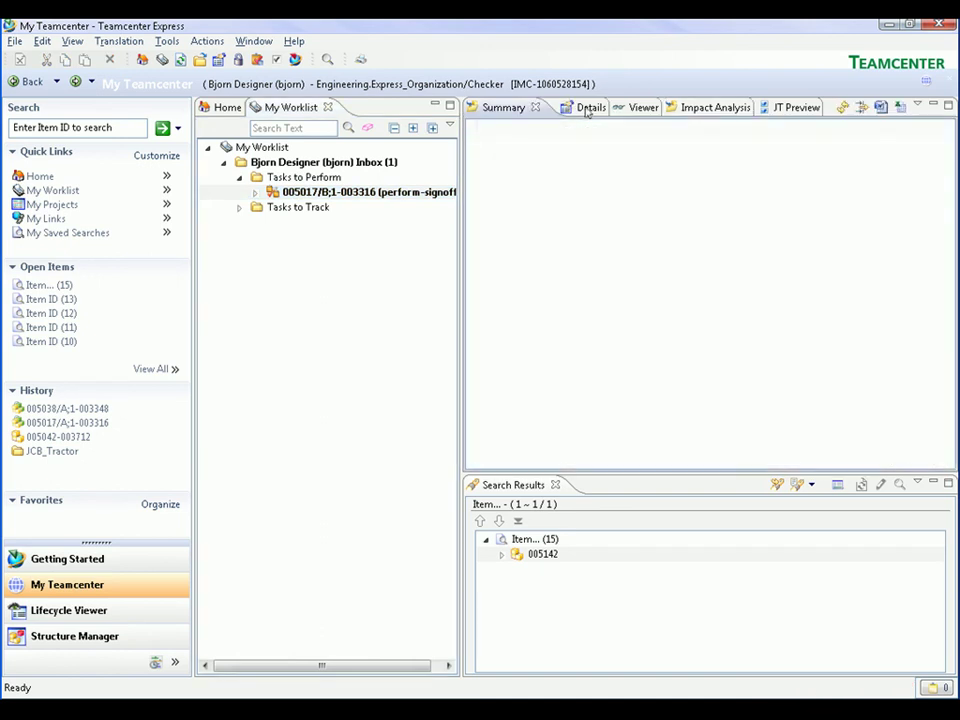
{"action": "left_click", "coordinate": [641, 107]}
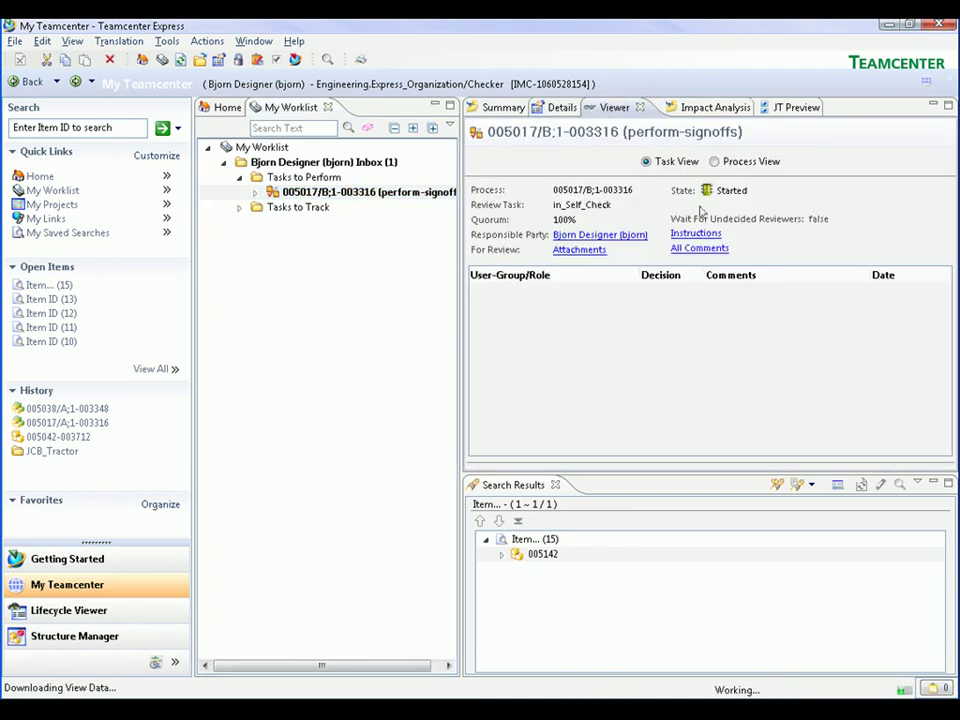